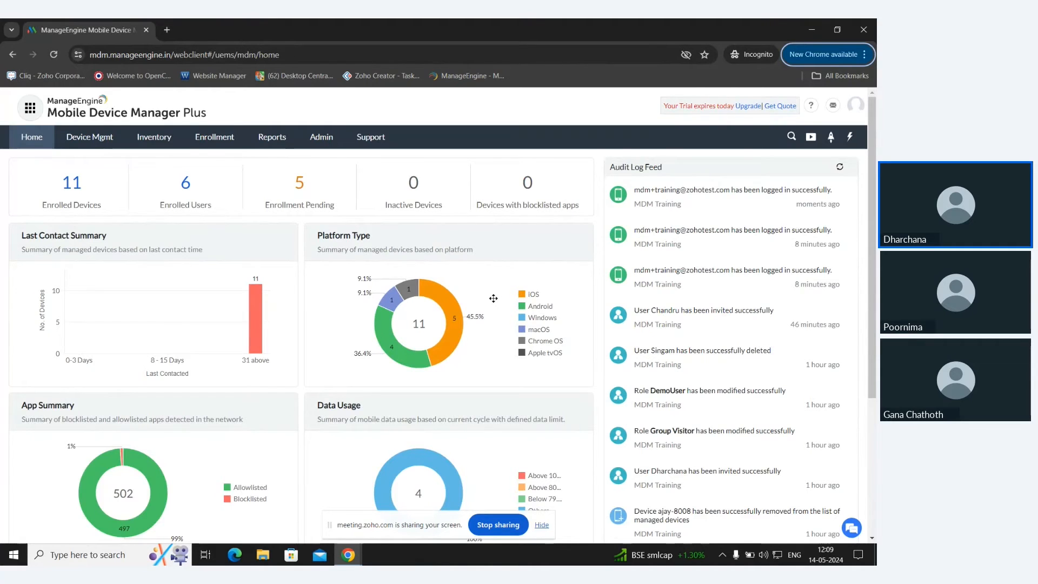
# Review the home dashboard summaries, and look over the device management sections and group list
pyautogui.scroll(-1, 493, 295)
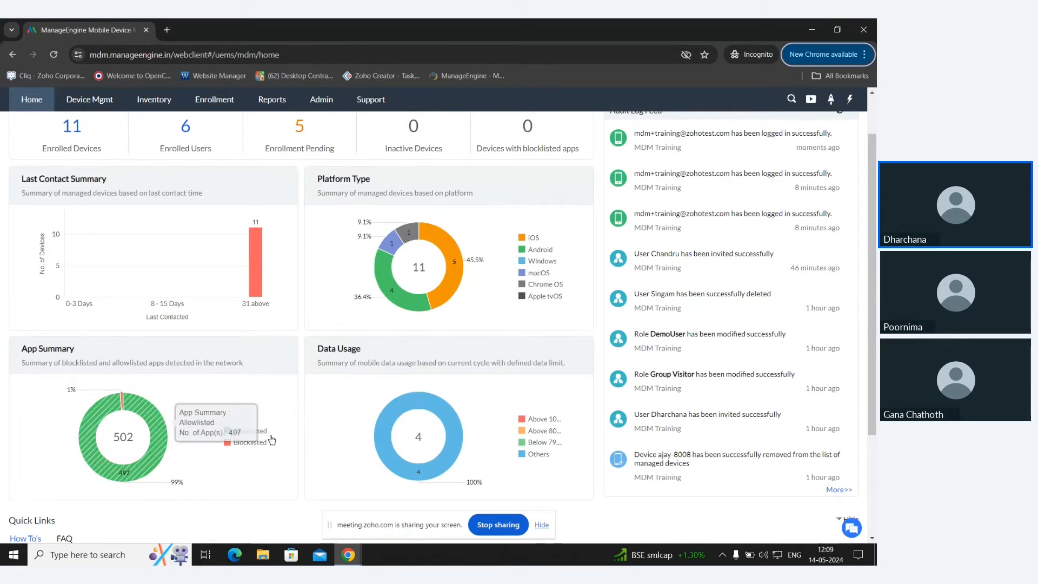
pyautogui.scroll(2, 352, 425)
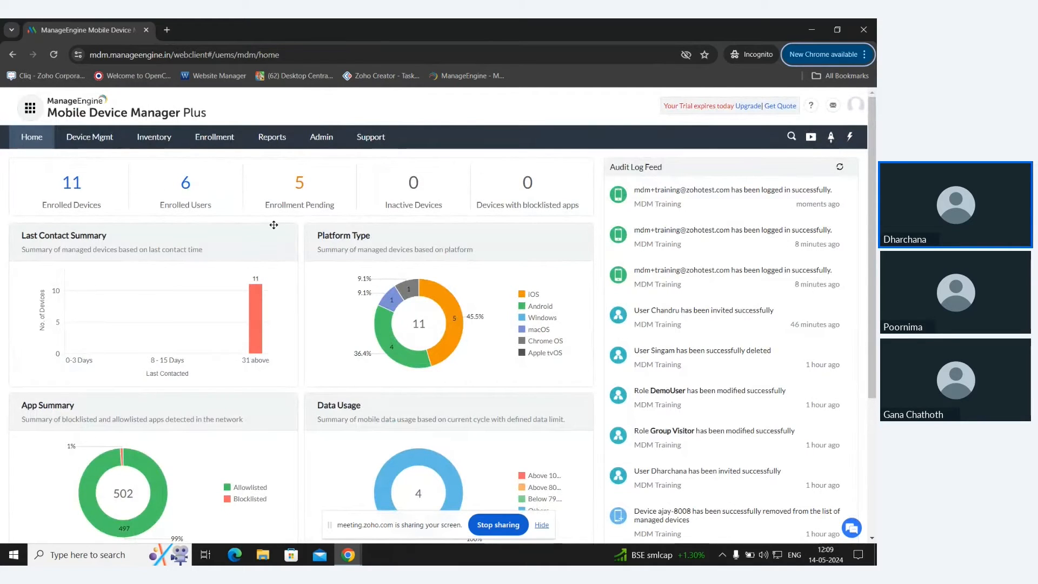
pyautogui.click(116, 143)
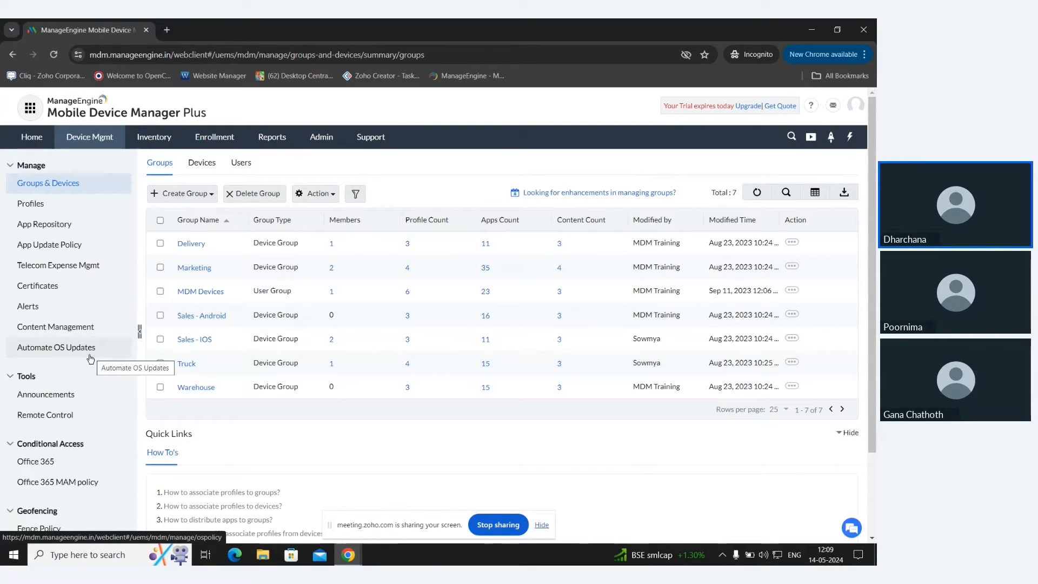
pyautogui.scroll(-1, 91, 360)
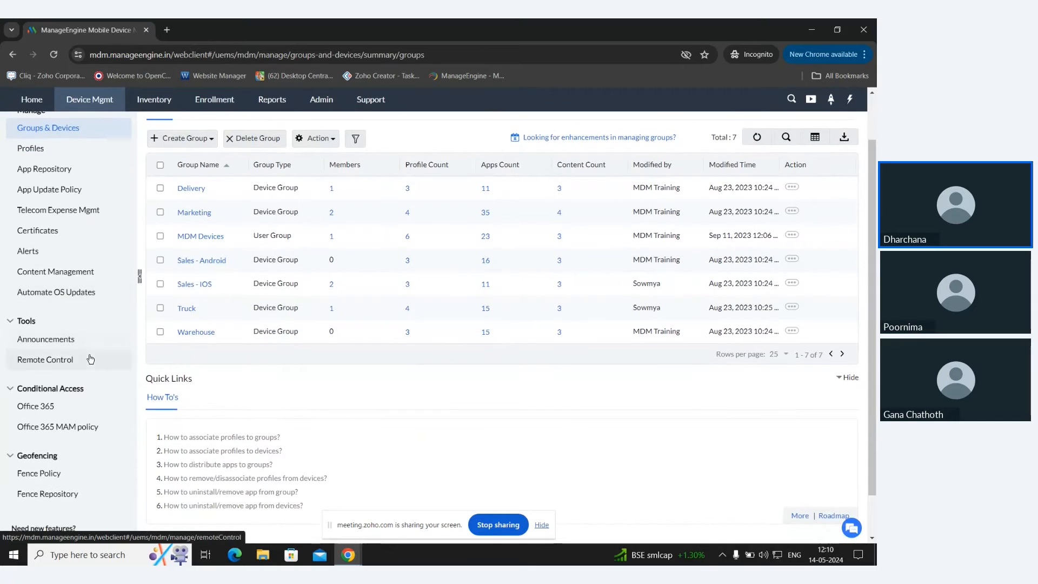
pyautogui.scroll(1, 90, 359)
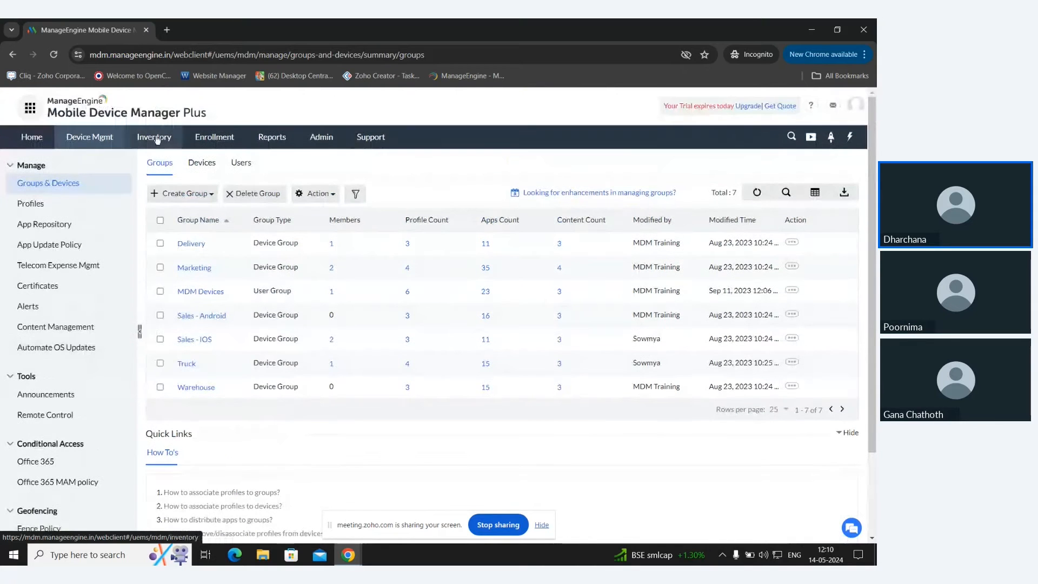
# Open the iPhone 6s from the device inventory and examine its summary, OS, security and network details
pyautogui.click(156, 140)
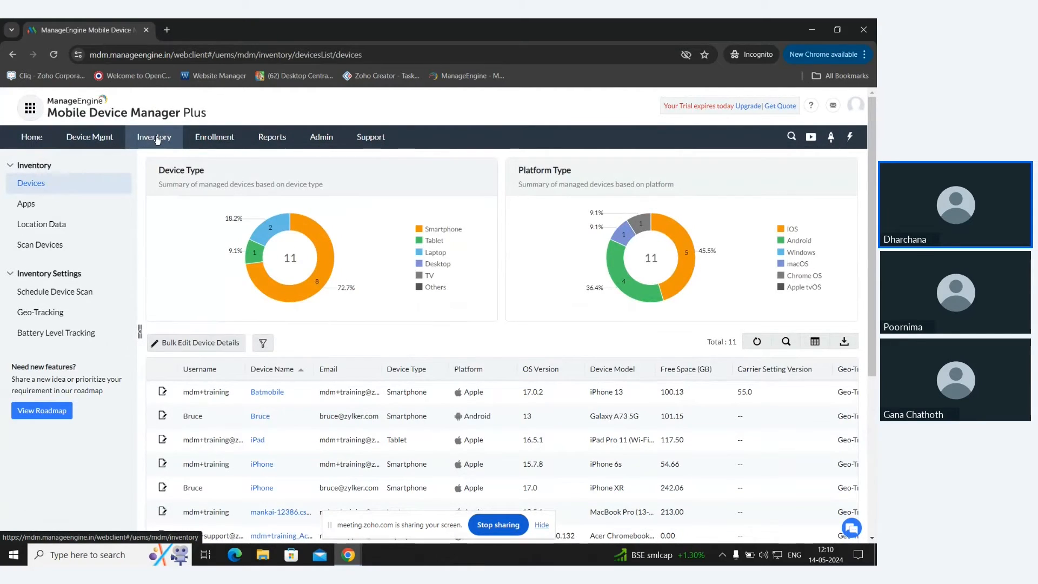
pyautogui.click(262, 418)
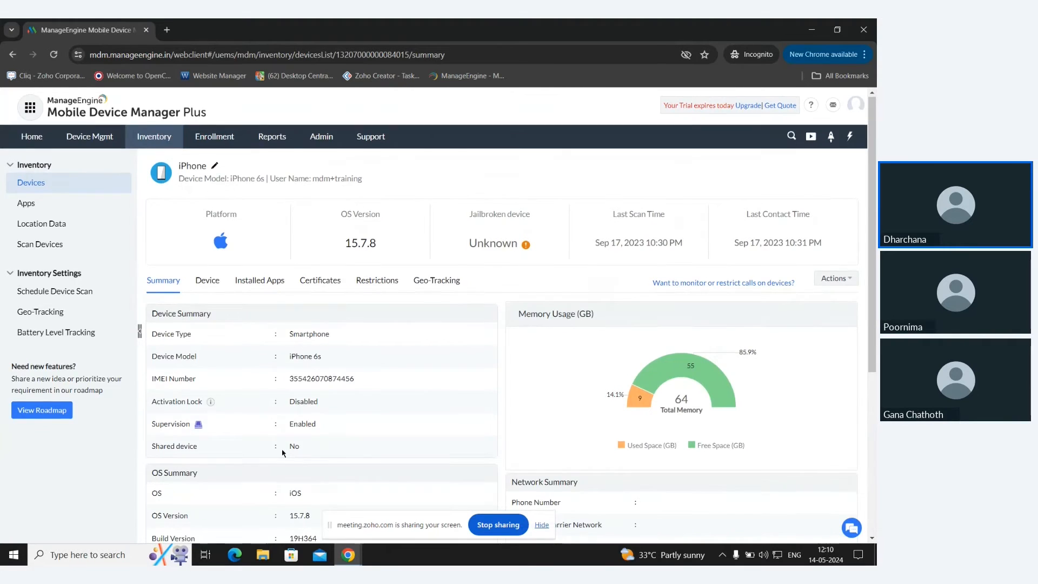
pyautogui.scroll(-2, 283, 453)
pyautogui.scroll(-2, 283, 453)
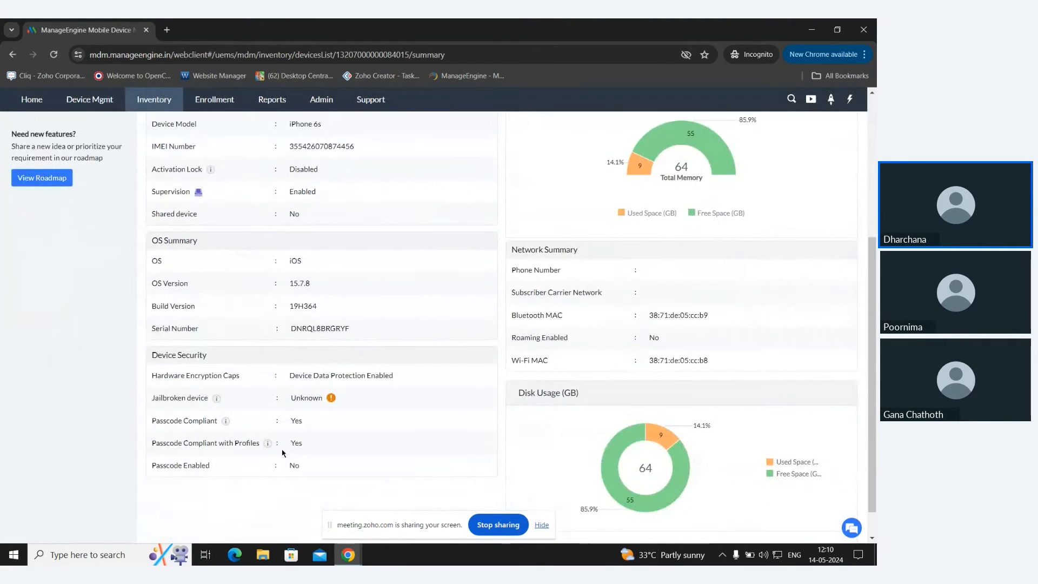
pyautogui.scroll(4, 283, 453)
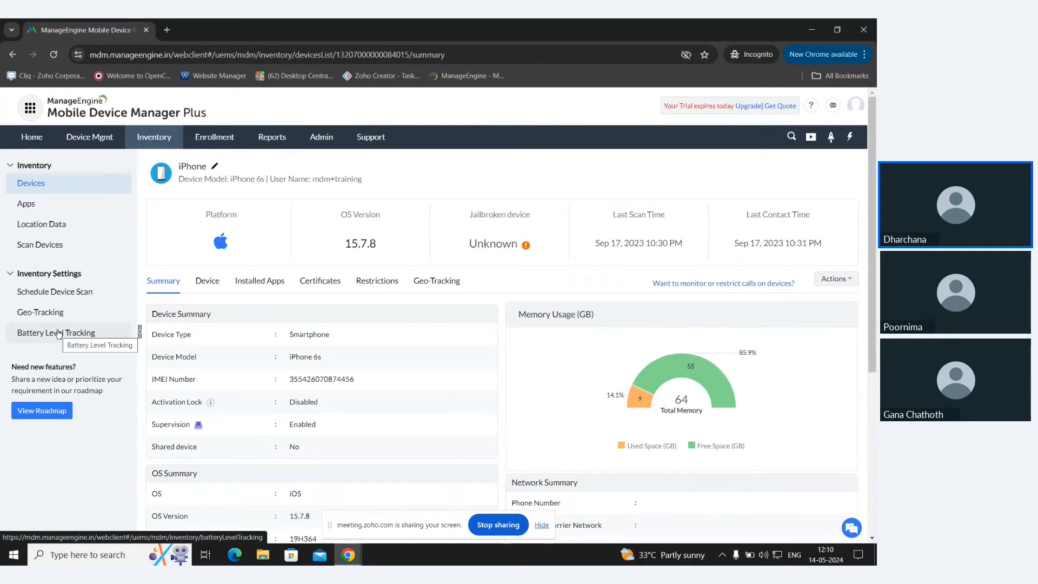
# Open the enrollment section and look through the managed devices and the Apple, Android, Windows 10 and Chrome OS enrollment options
pyautogui.click(224, 135)
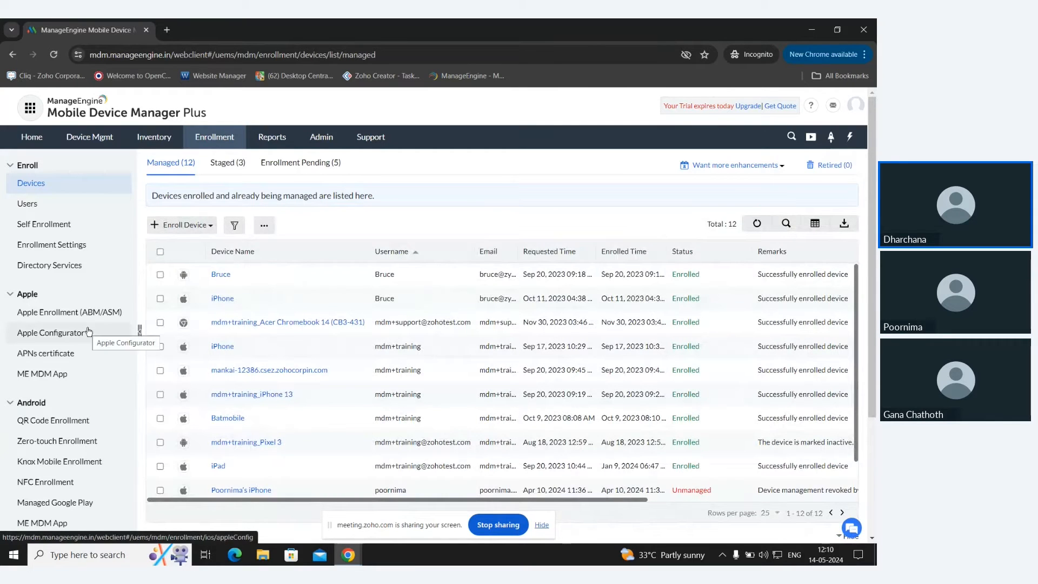
pyautogui.scroll(-3, 75, 341)
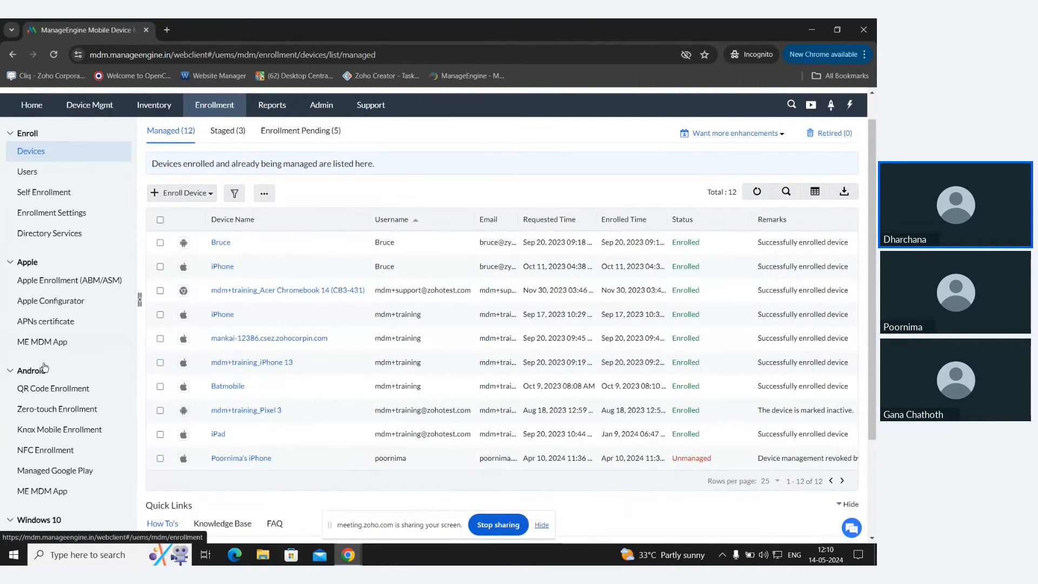
pyautogui.scroll(-1, 54, 401)
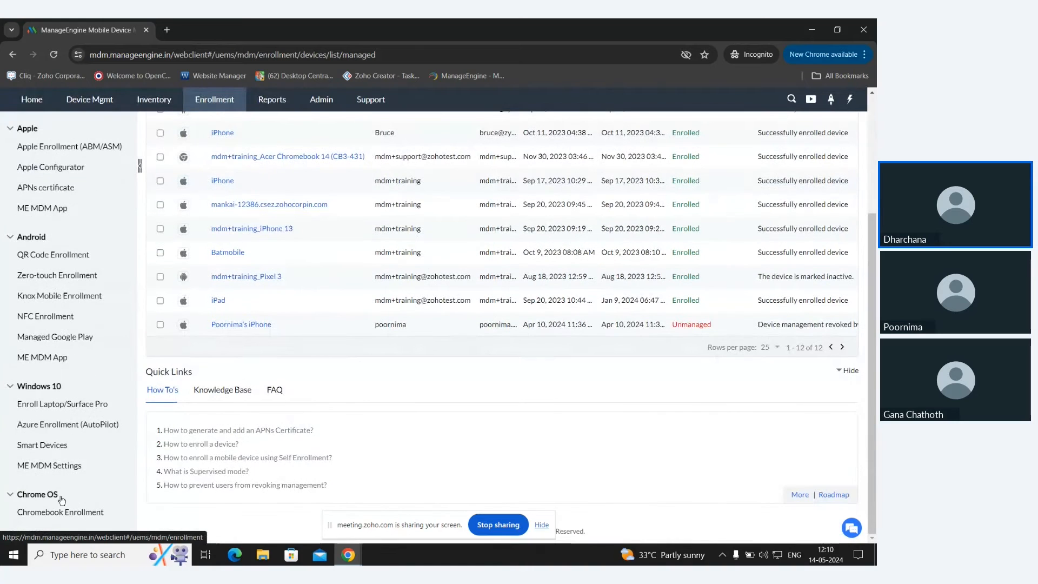
pyautogui.scroll(4, 64, 437)
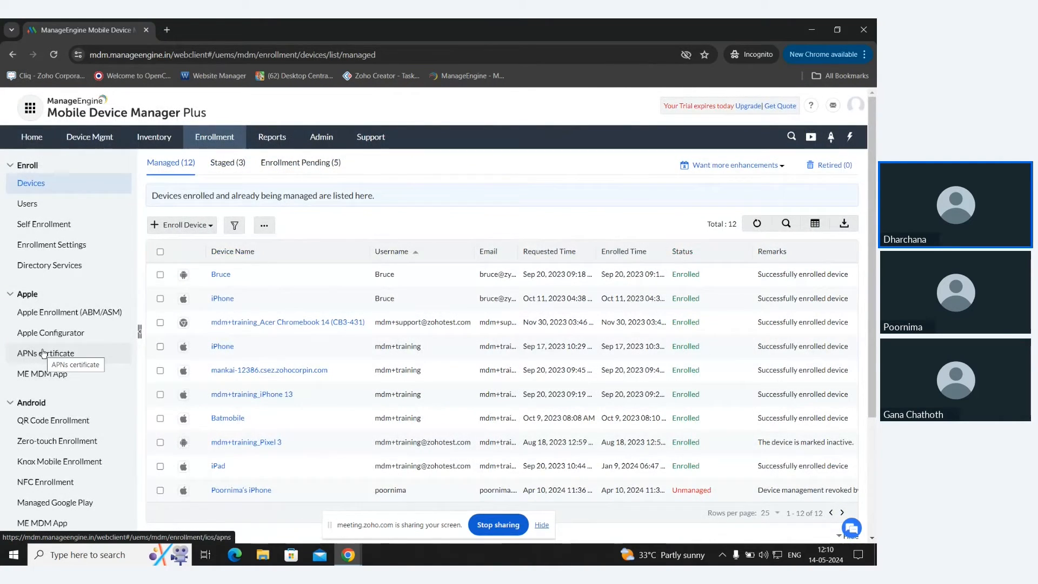
# View the predefined reports, the admin settings and the support resources one after another
pyautogui.click(273, 140)
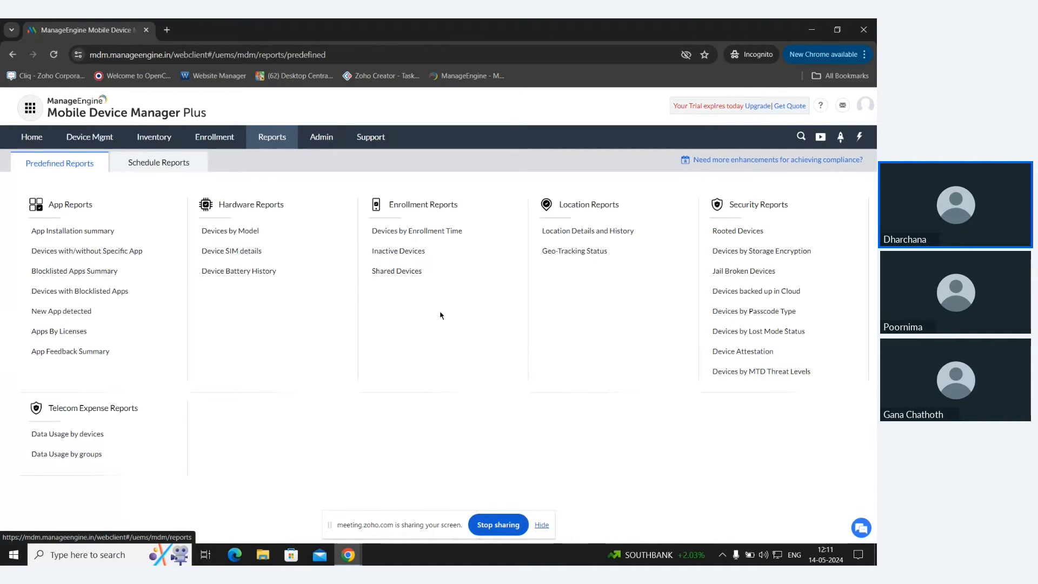
pyautogui.click(321, 137)
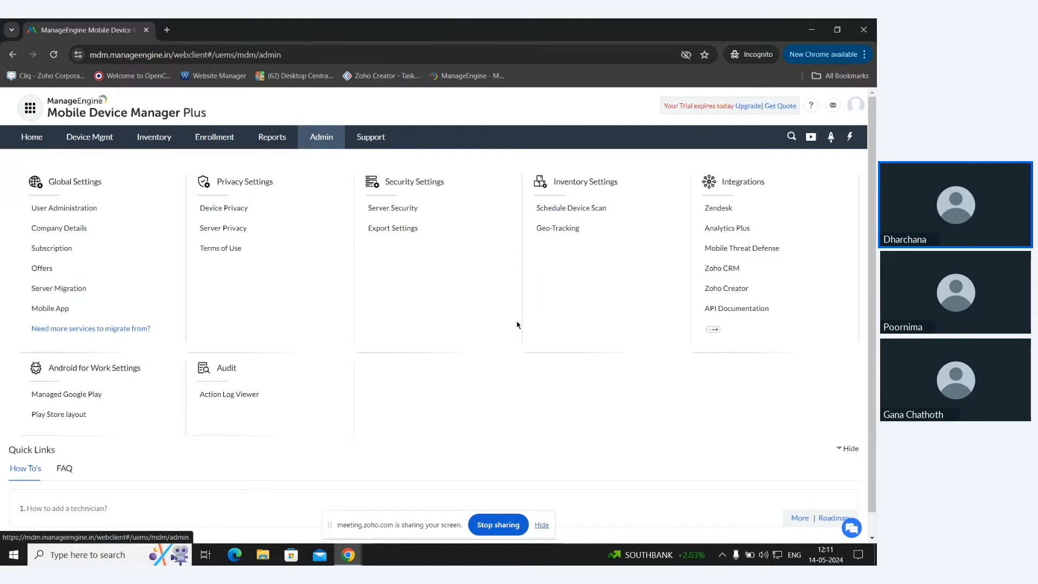
pyautogui.click(371, 138)
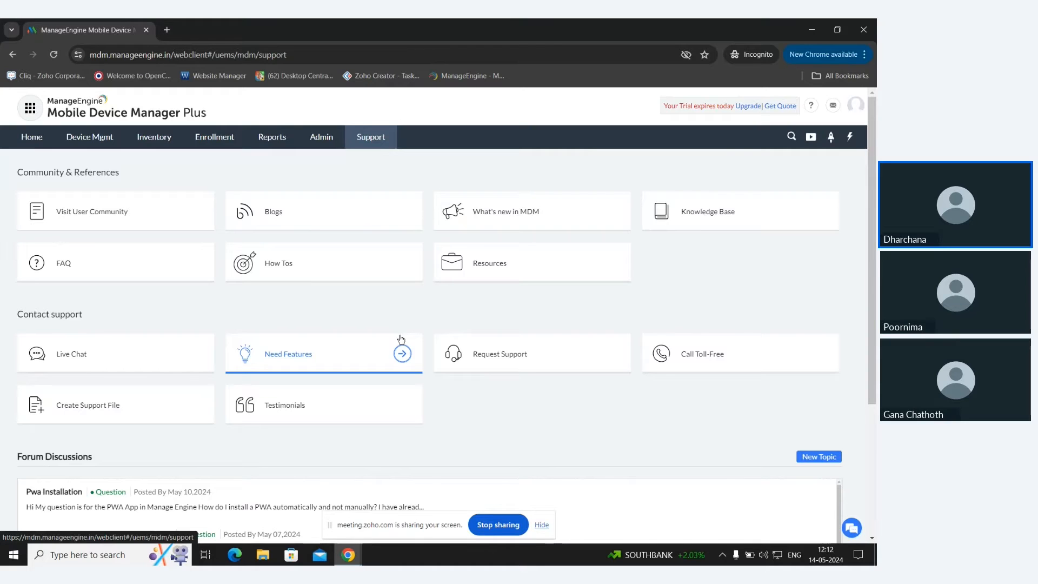
pyautogui.hotkey('alt', 'Tab')
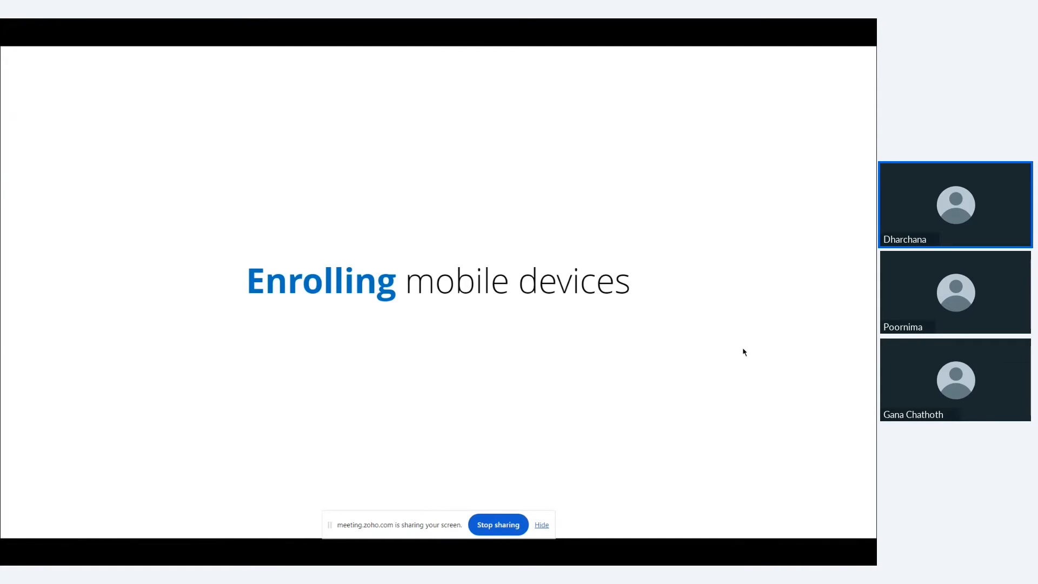
pyautogui.press('Right')
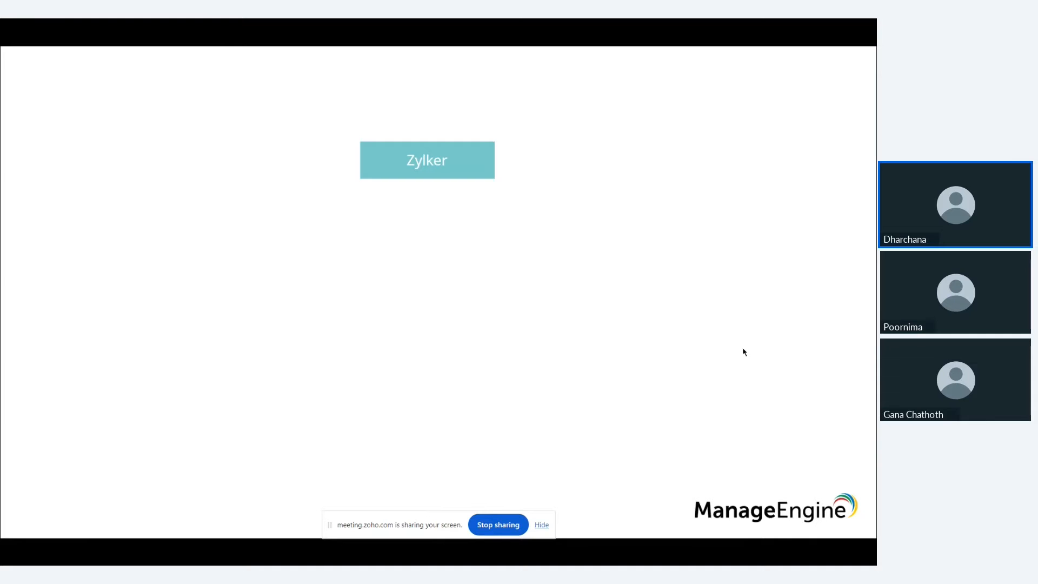
pyautogui.click(404, 191)
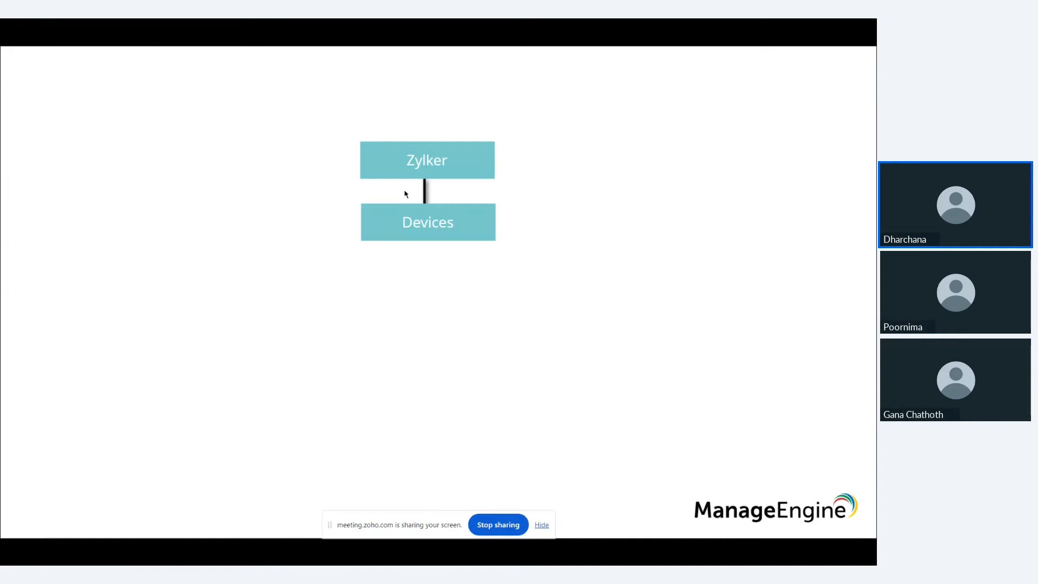
pyautogui.click(405, 194)
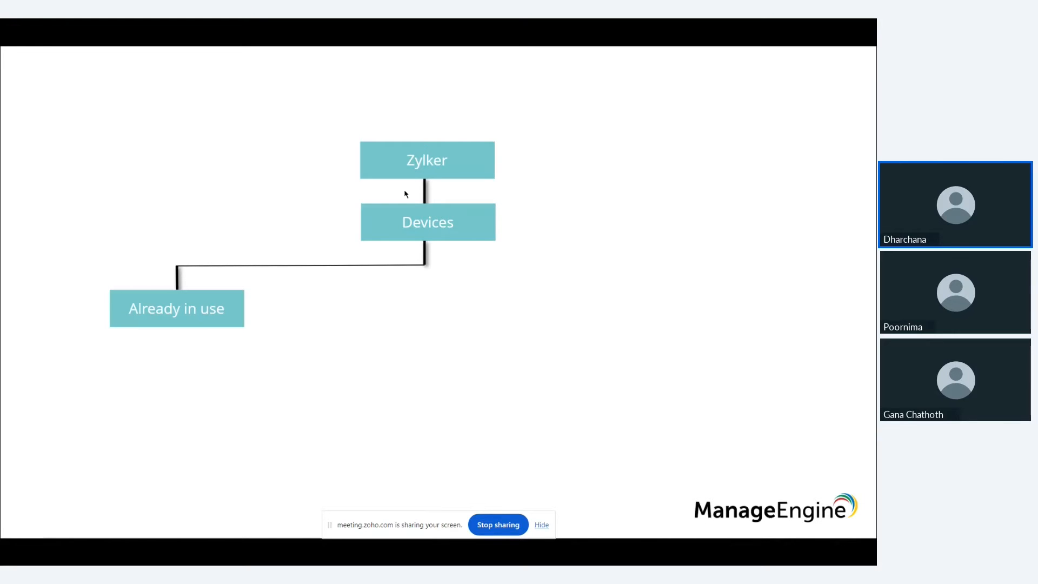
pyautogui.click(405, 193)
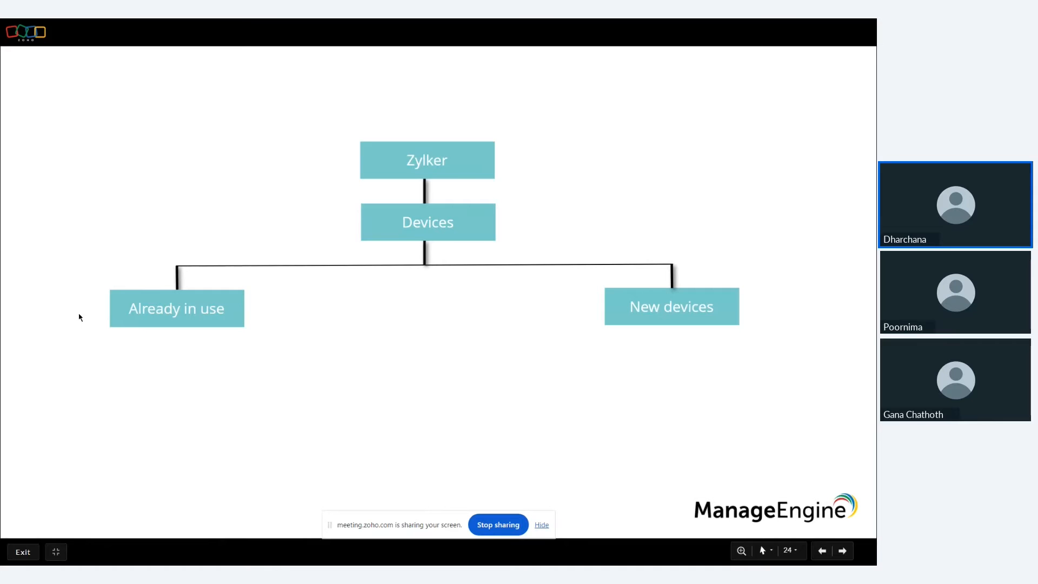
pyautogui.press('Right')
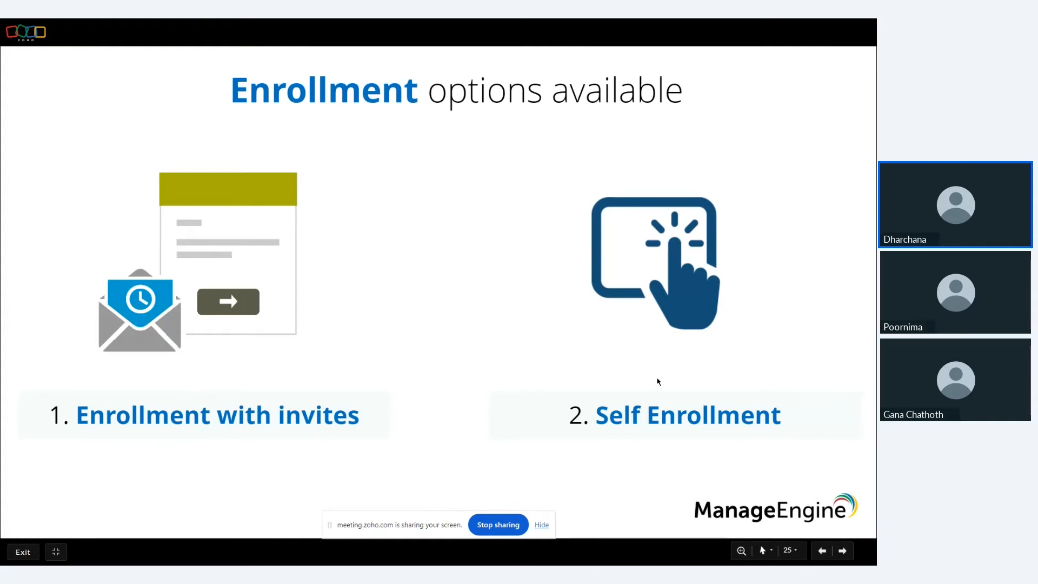
pyautogui.press('Right')
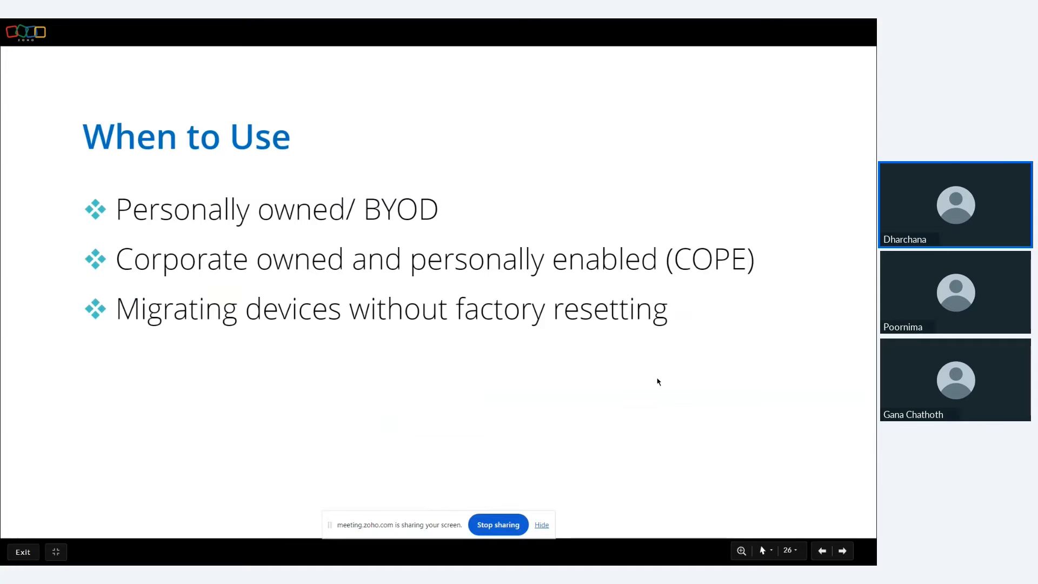
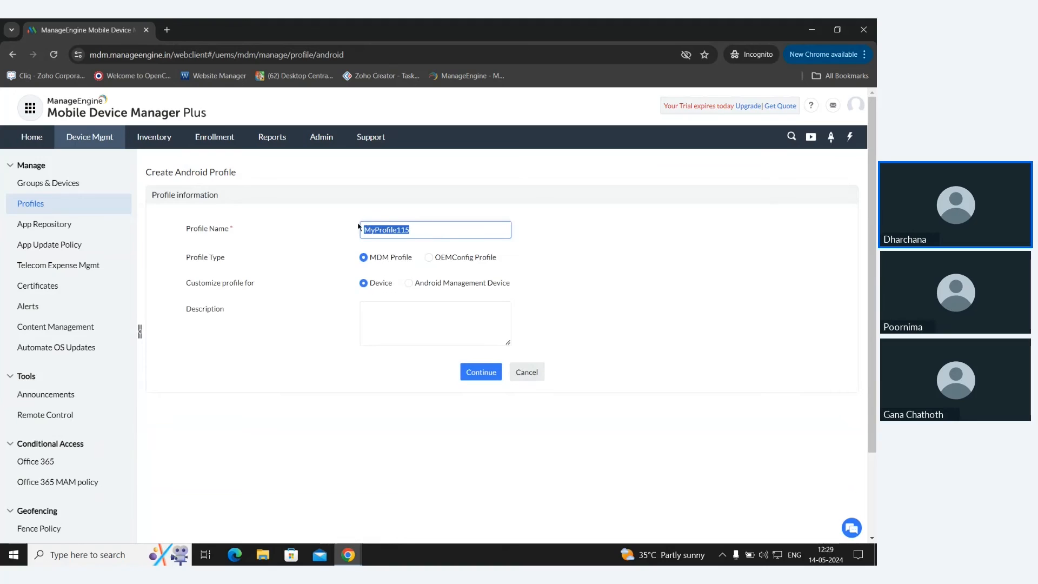
# Name the new Android profile "webinar test" and continue to its policy configuration
pyautogui.write('webinar test')
pyautogui.click(478, 374)
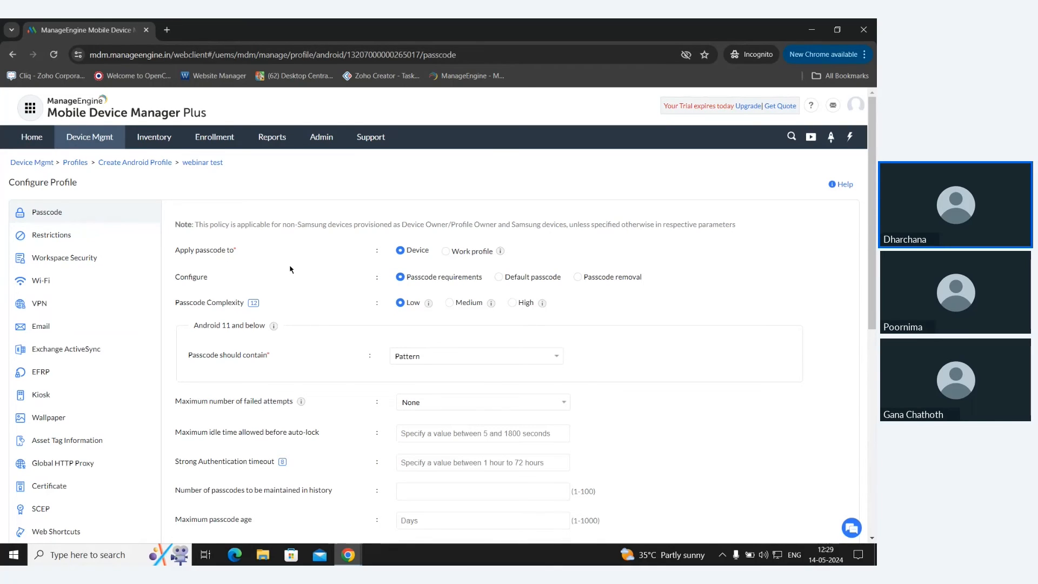
# Check the passcode content choices for Android 11 and below, and set the maximum number of failed attempts to 6
pyautogui.moveTo(500, 255)
pyautogui.click(442, 360)
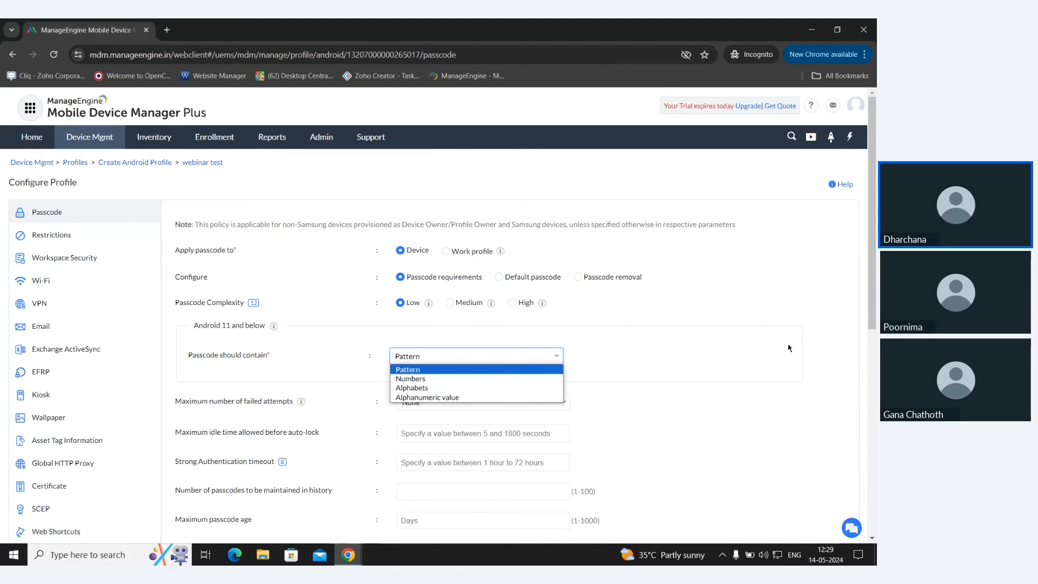
pyautogui.click(832, 360)
pyautogui.scroll(-1, 679, 405)
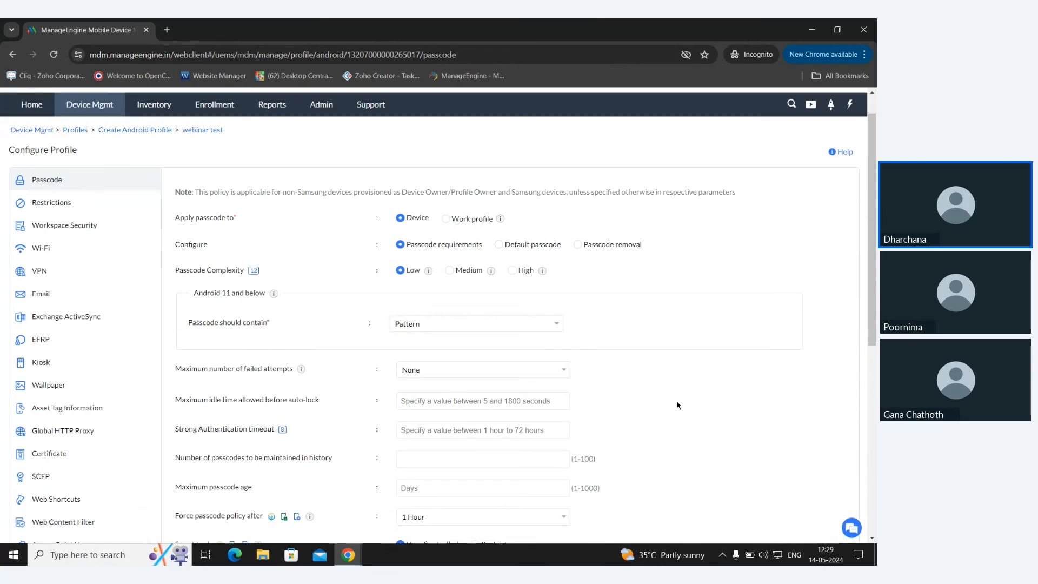
pyautogui.click(449, 371)
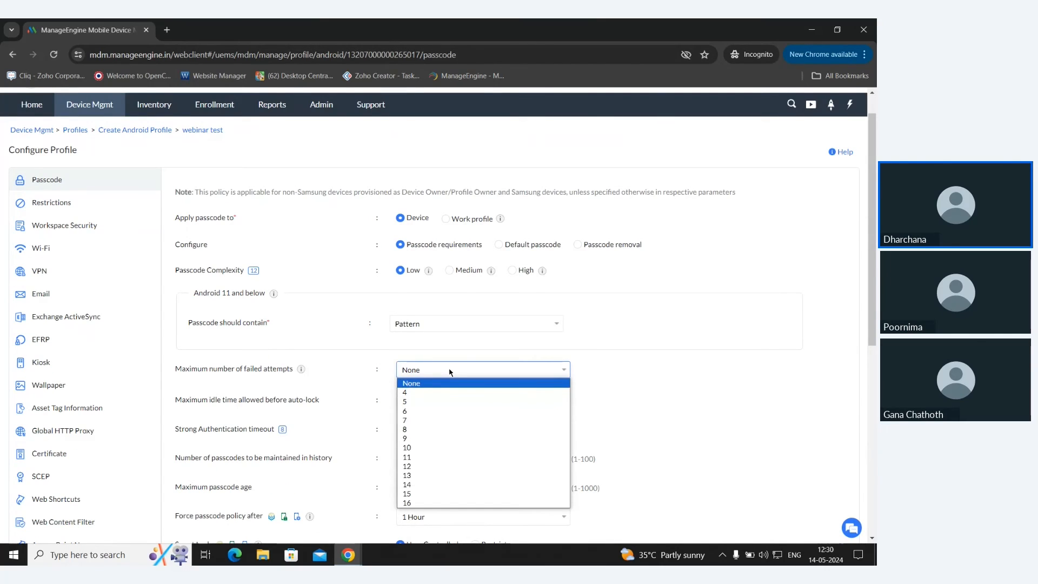
pyautogui.click(426, 412)
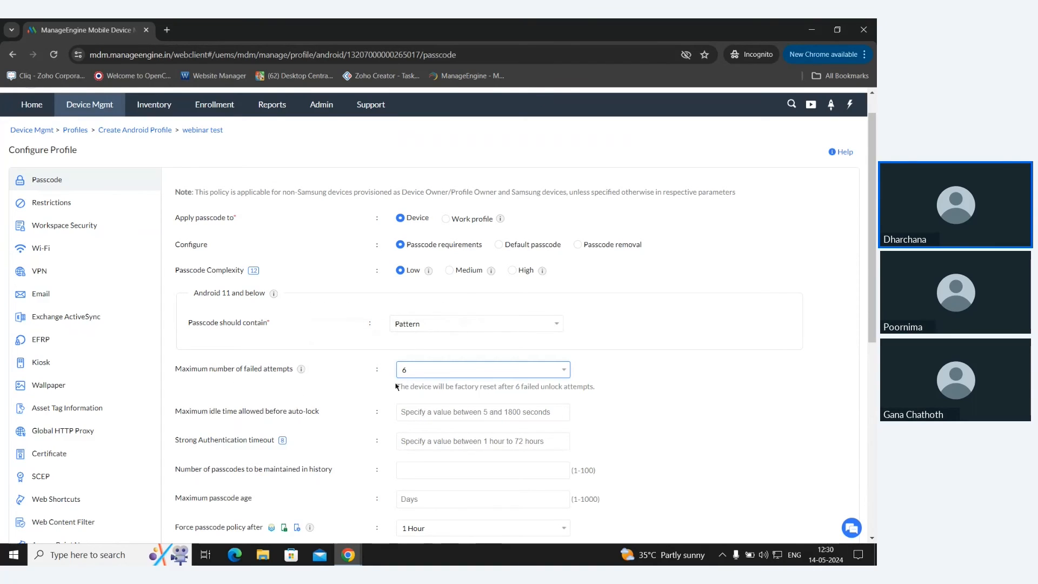
# Examine the remaining passcode policy settings, including auto-lock, passcode history and age, Smart Lock, temporary passcode and biometrics
pyautogui.scroll(-1, 298, 390)
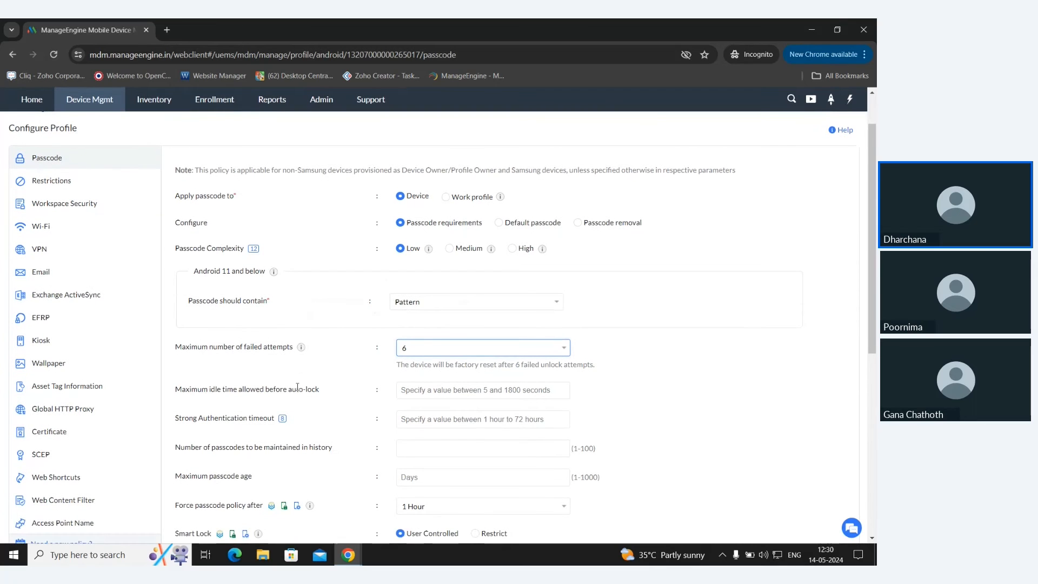
pyautogui.scroll(-3, 298, 387)
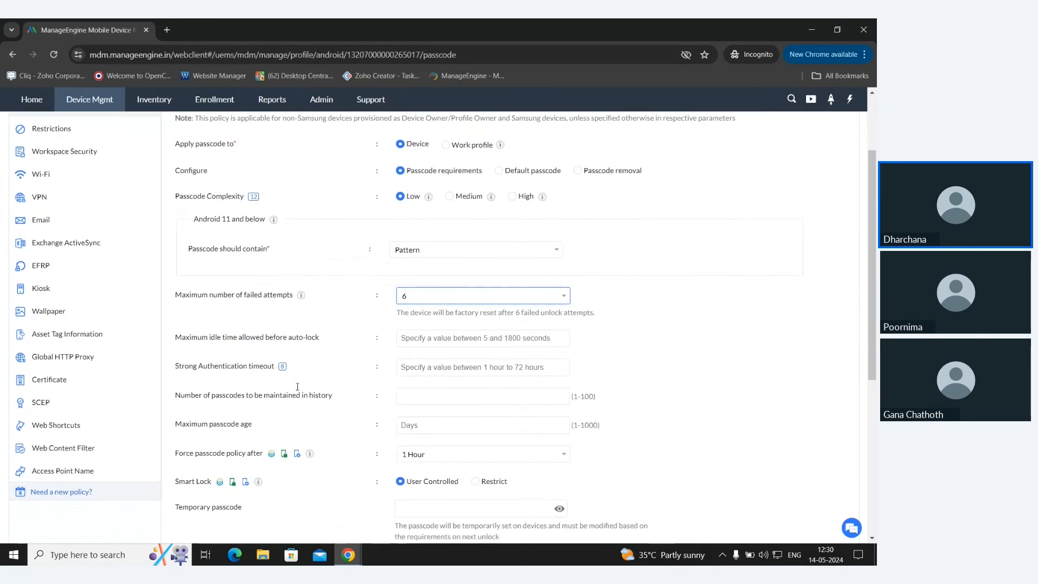
pyautogui.scroll(-5, 298, 391)
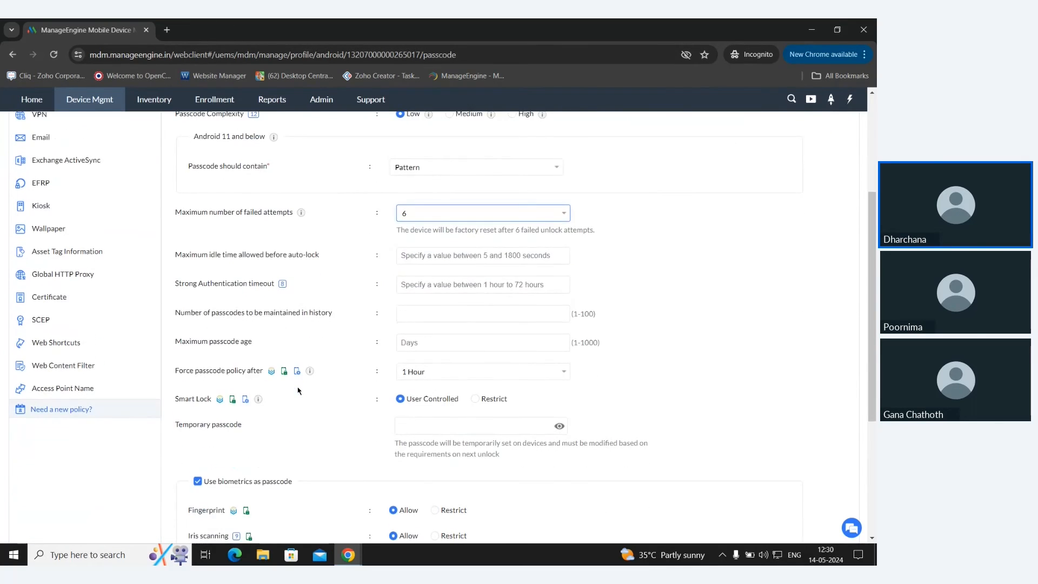
pyautogui.scroll(-3, 296, 470)
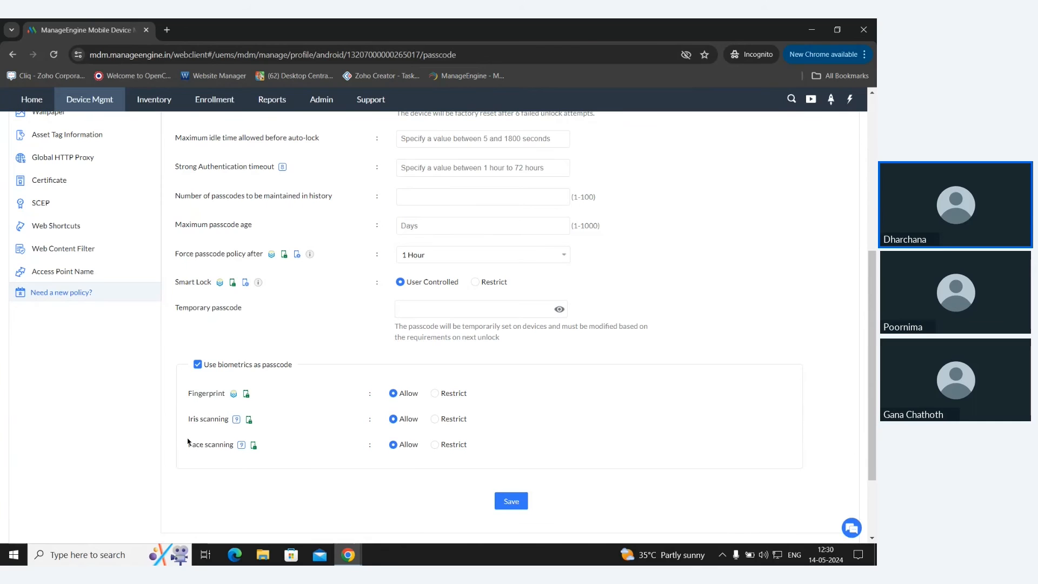
pyautogui.moveTo(258, 446)
pyautogui.scroll(3, 257, 446)
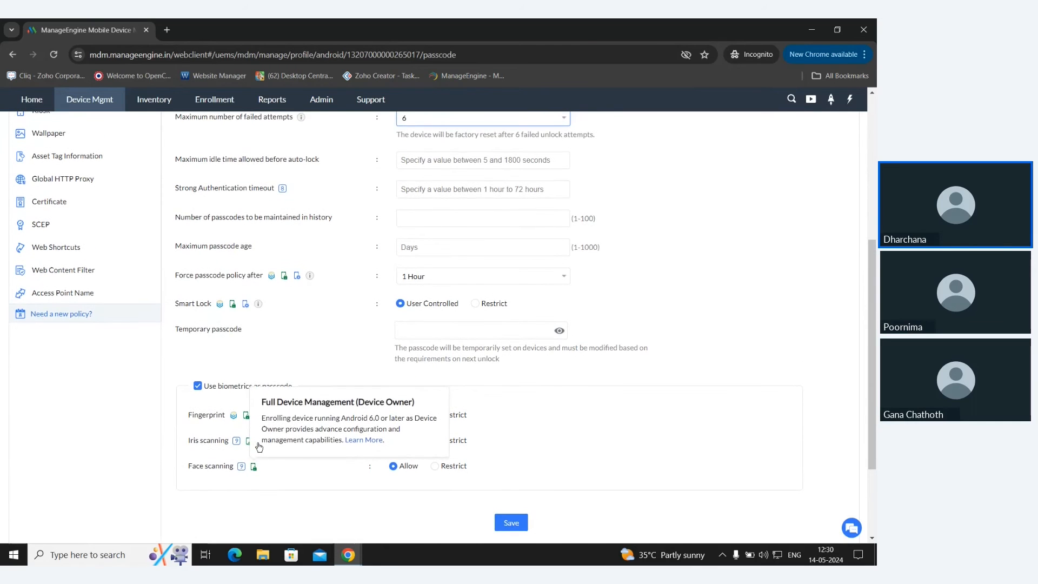
pyautogui.scroll(5, 257, 445)
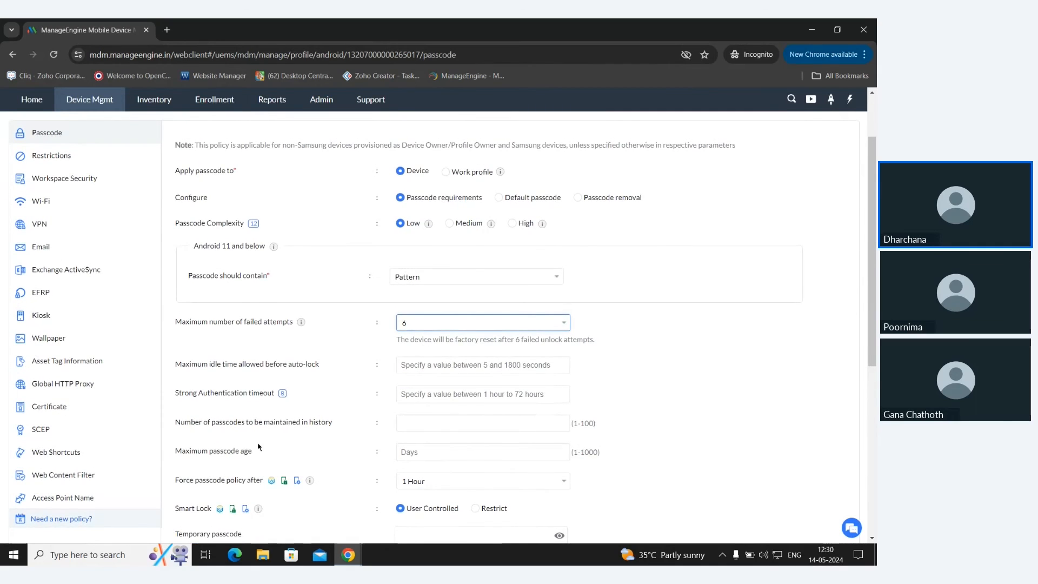
# Save the passcode policy and publish the webinar test profile
pyautogui.scroll(2, 258, 446)
pyautogui.scroll(-8, 258, 443)
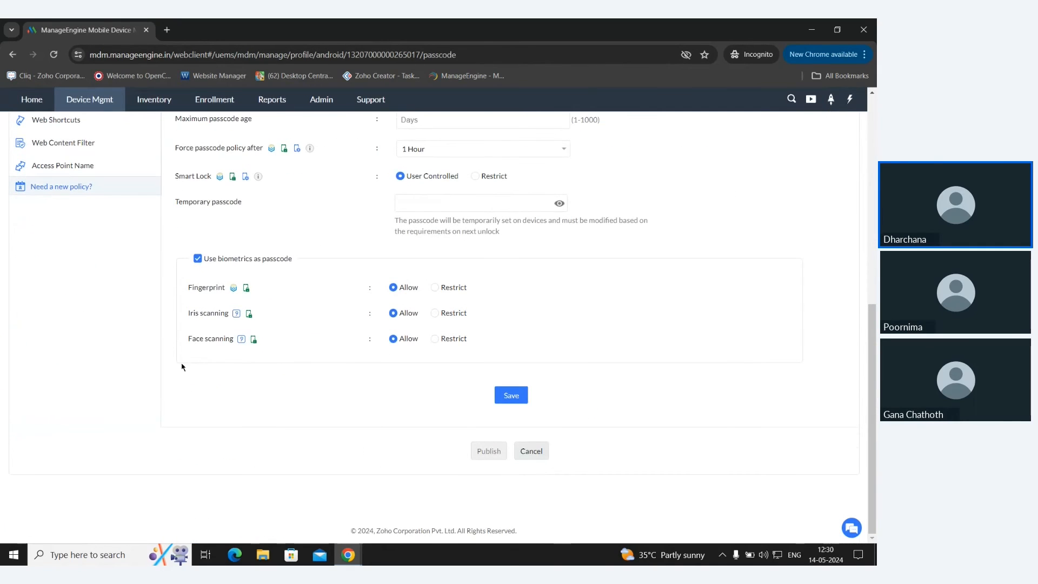
pyautogui.click(509, 398)
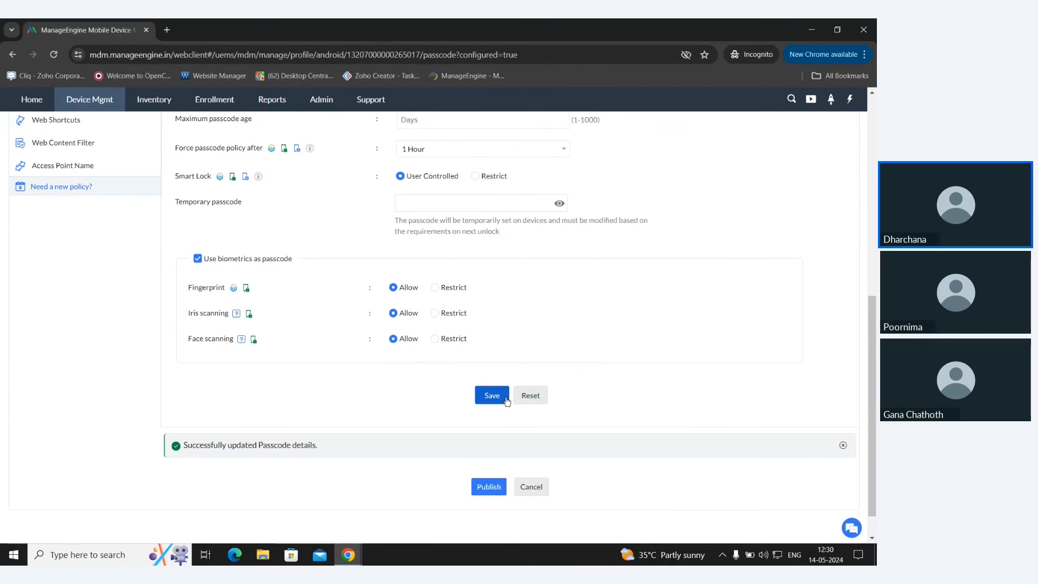
pyautogui.click(488, 490)
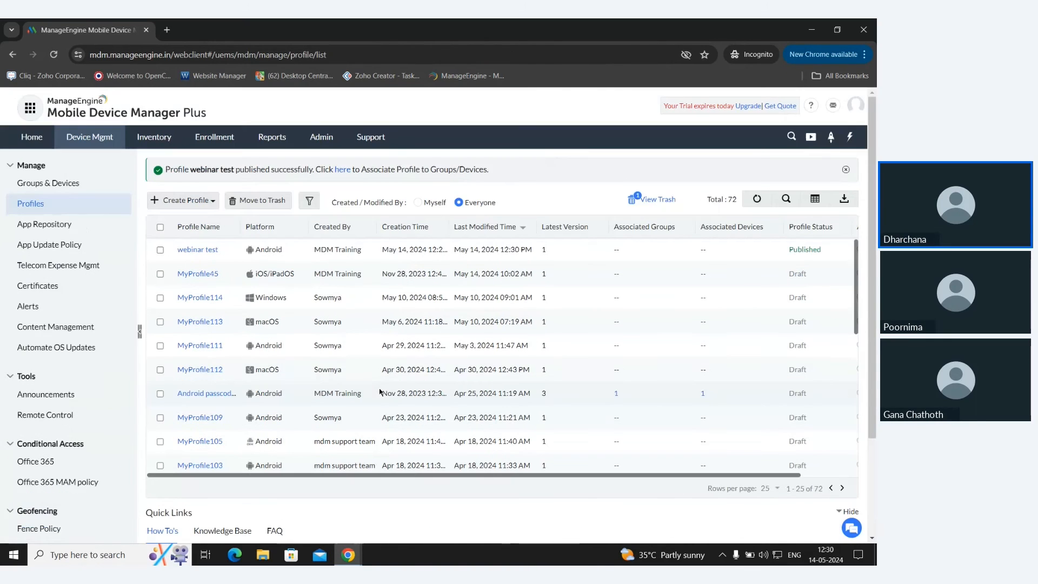
# Associate the webinar test profile with the Android smartphone last contacted on Sep 21, 2023 at 11:18 AM
pyautogui.click(343, 170)
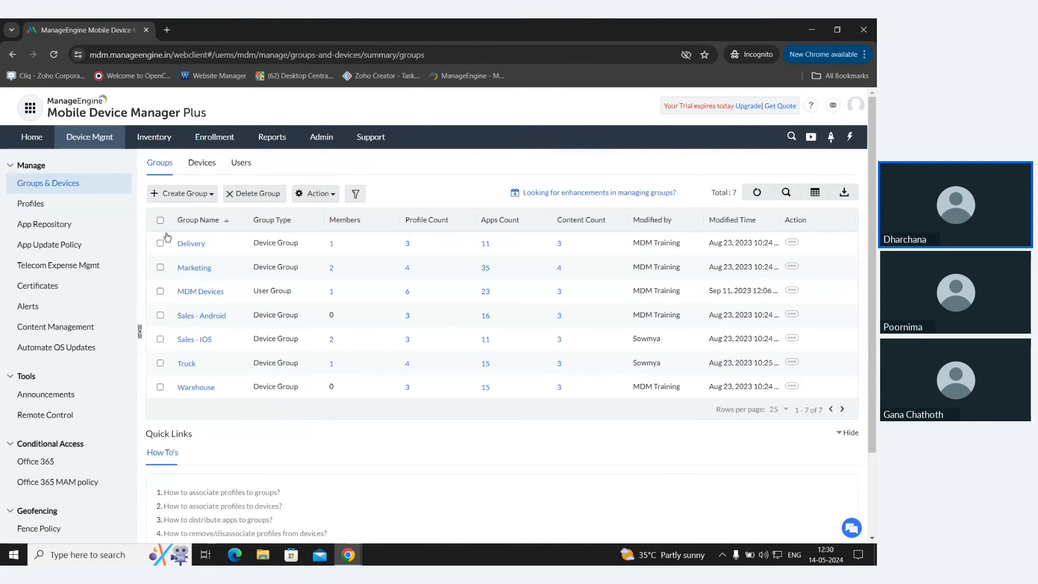
pyautogui.click(200, 164)
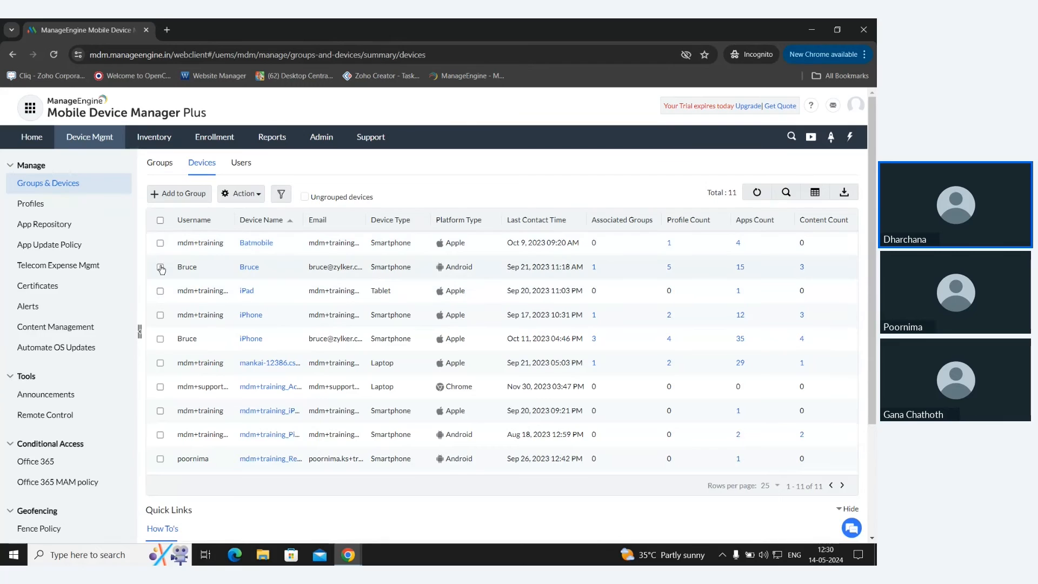
pyautogui.click(161, 267)
pyautogui.click(257, 195)
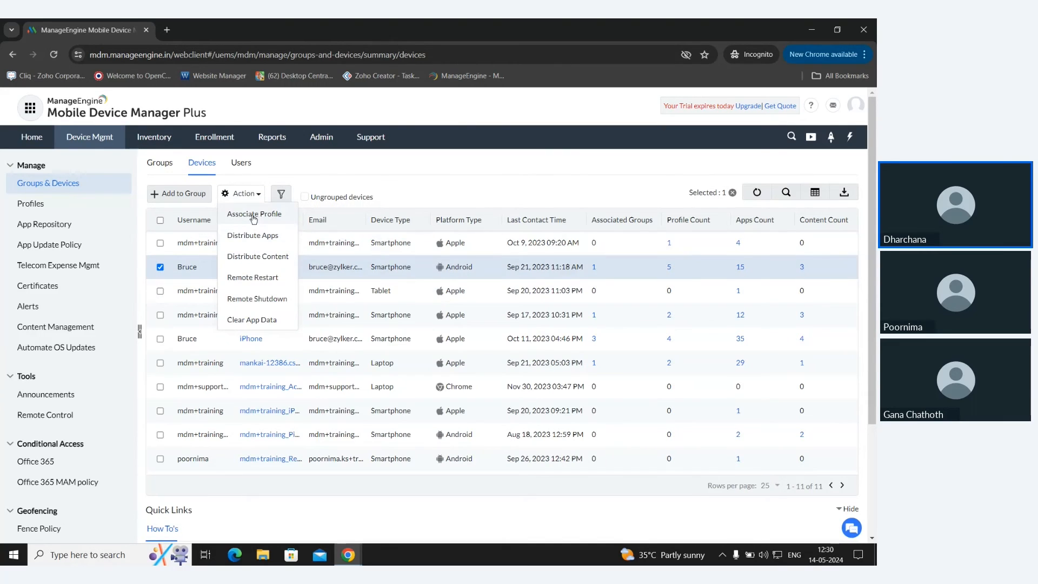
pyautogui.click(252, 215)
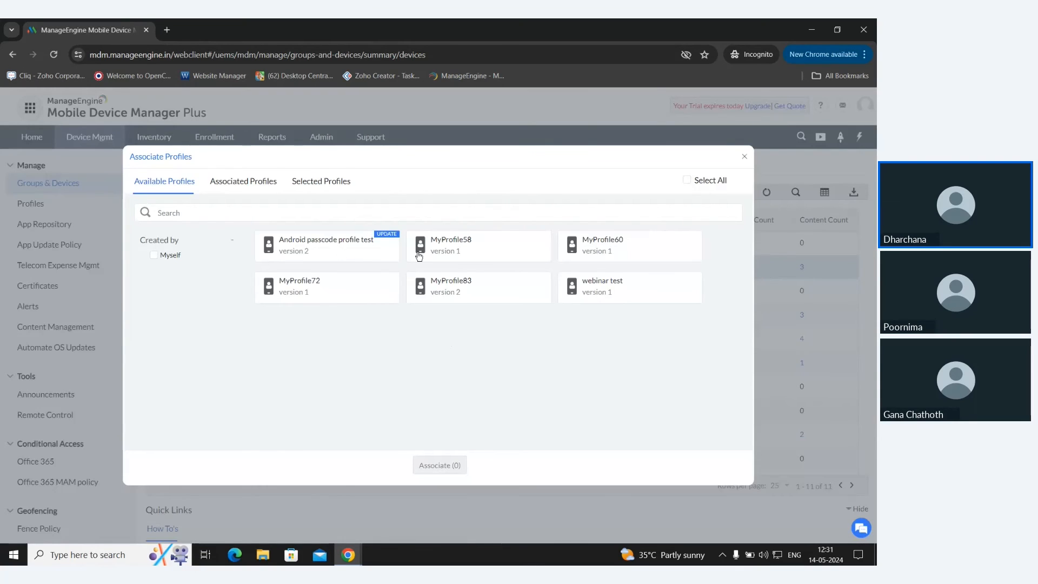
pyautogui.click(630, 285)
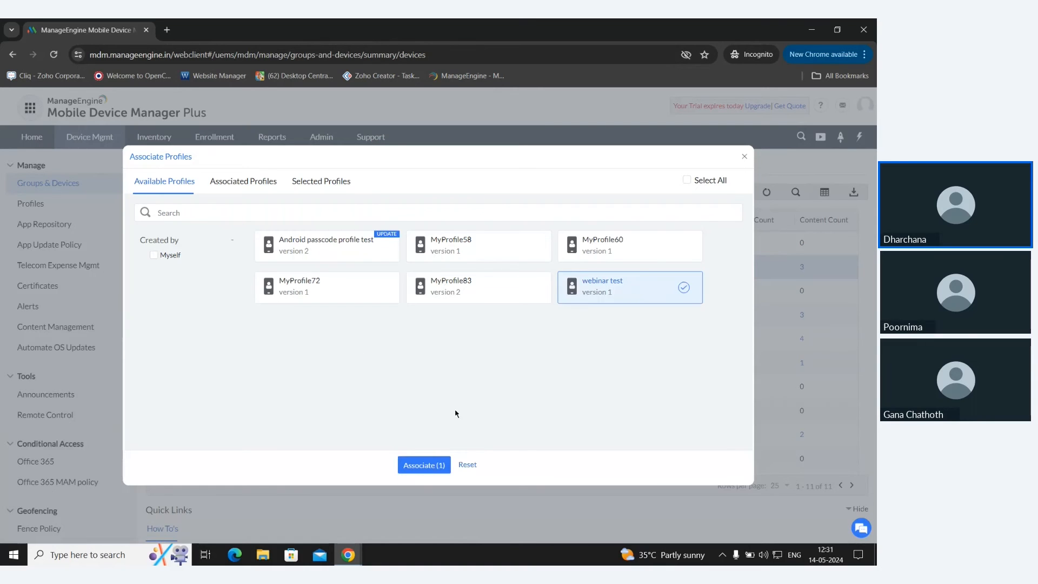
pyautogui.click(424, 465)
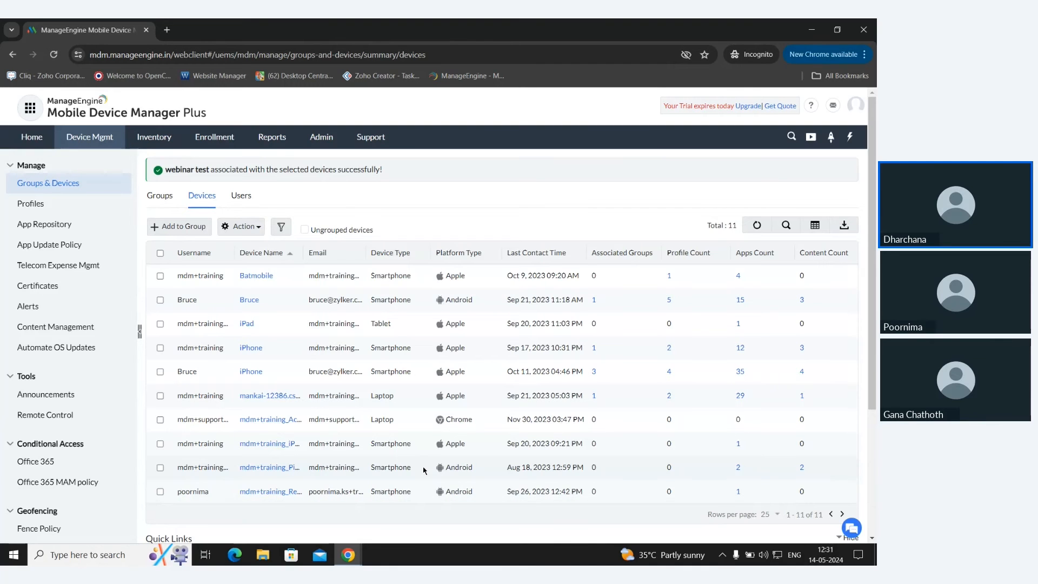
# Switch to the presentation to view the Passcode Profile slide, and return to the device management console
pyautogui.hotkey('alt', 'Tab')
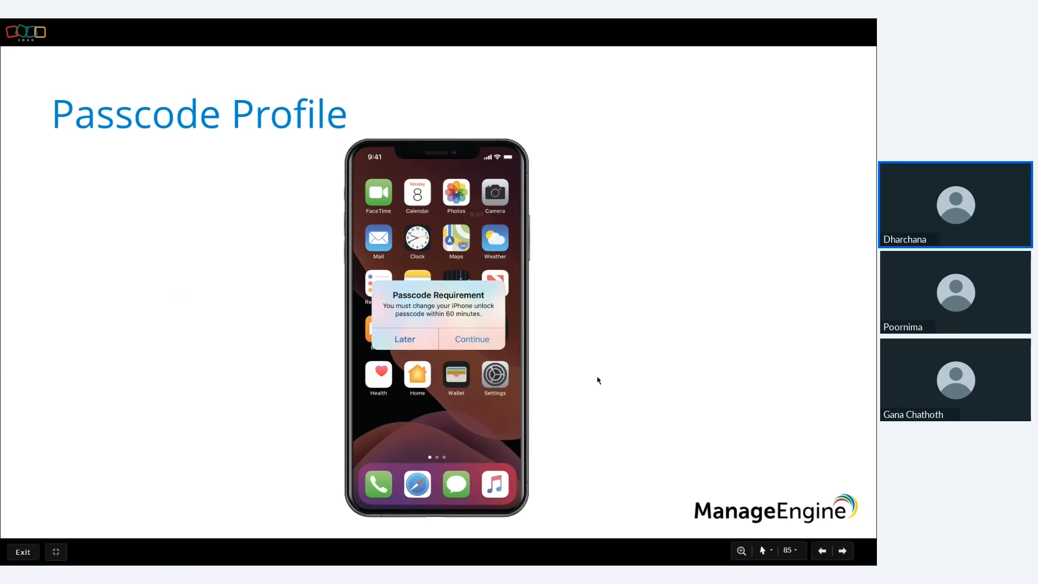
pyautogui.hotkey('alt', 'Tab')
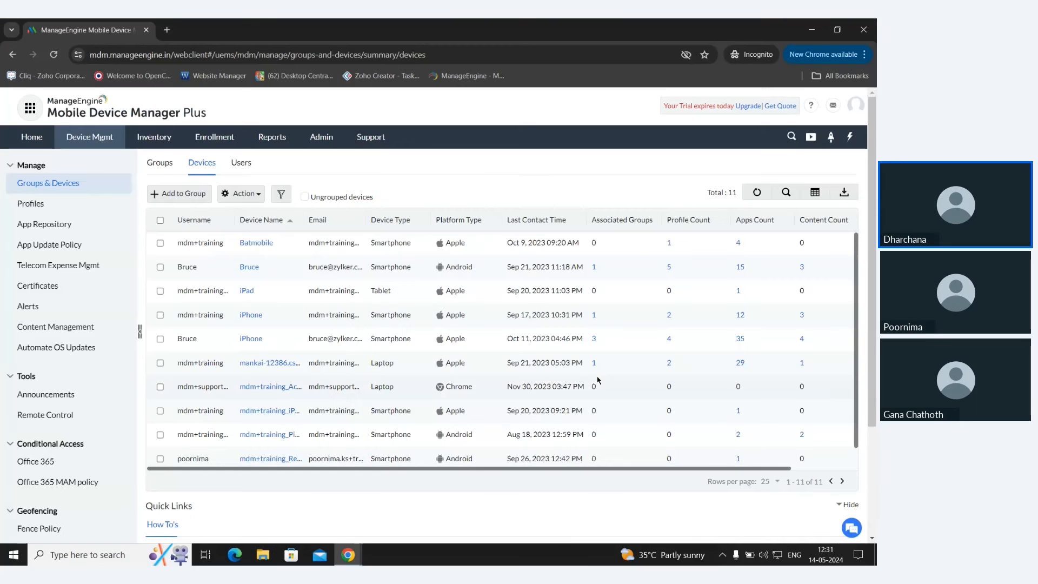
# Open the webinar test profile for modification and go to its Restrictions policy
pyautogui.click(67, 204)
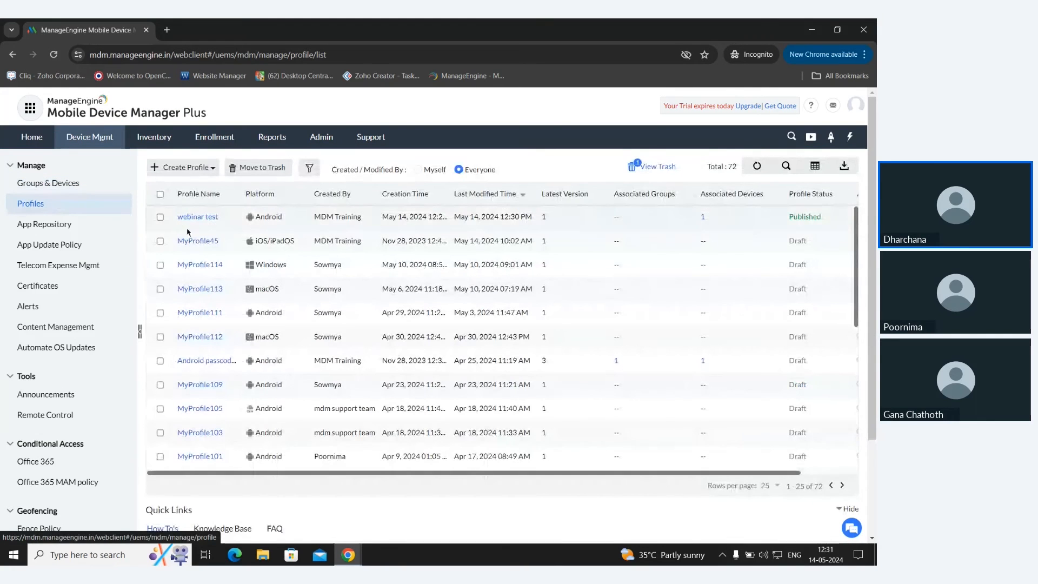
pyautogui.click(207, 217)
pyautogui.click(164, 294)
pyautogui.click(492, 373)
pyautogui.click(81, 234)
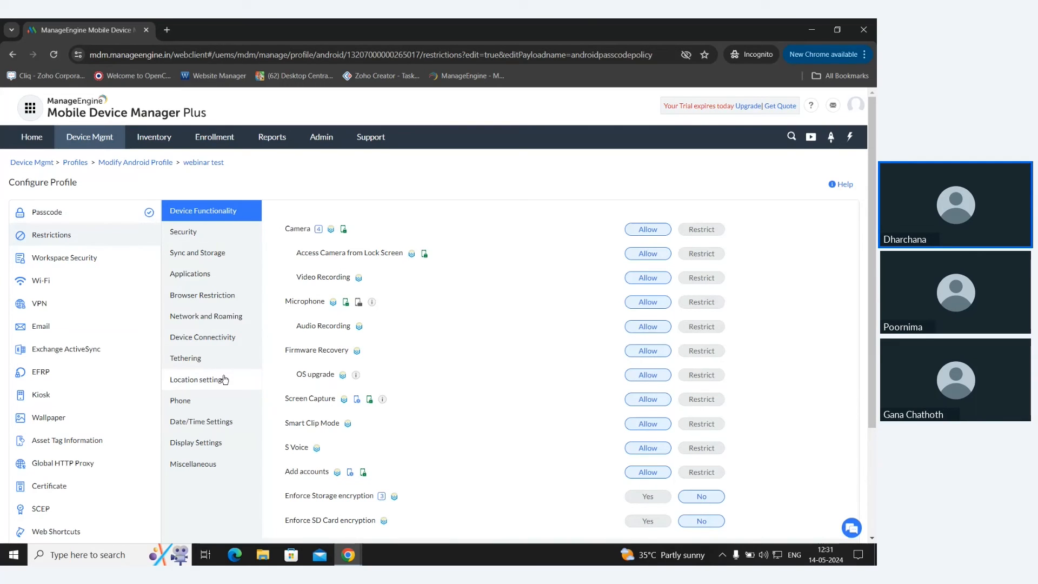
# Restrict the camera and the microphone, including their dependent options, under the device functionality restrictions
pyautogui.scroll(-1, 225, 380)
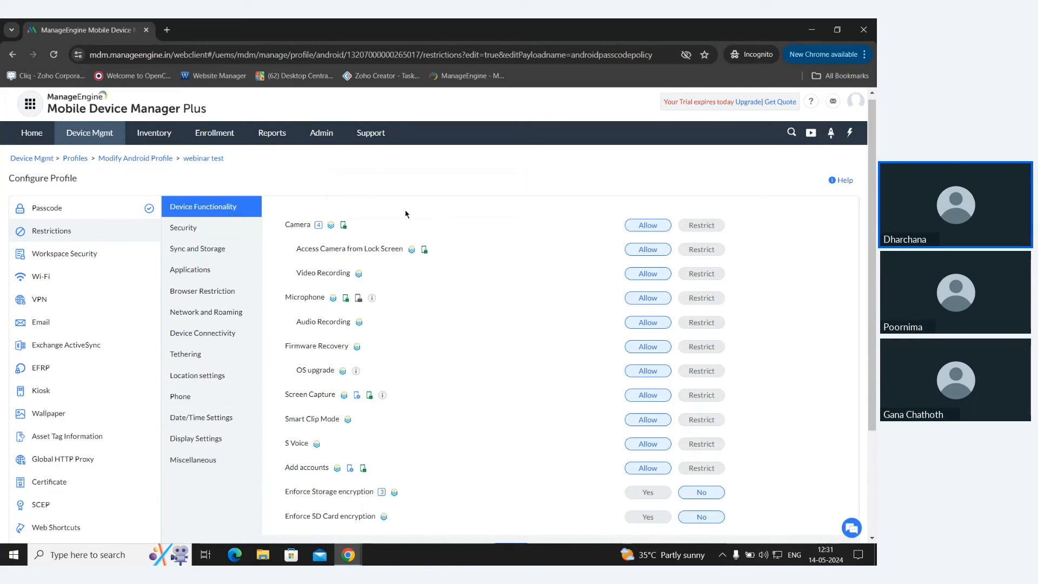
pyautogui.click(710, 229)
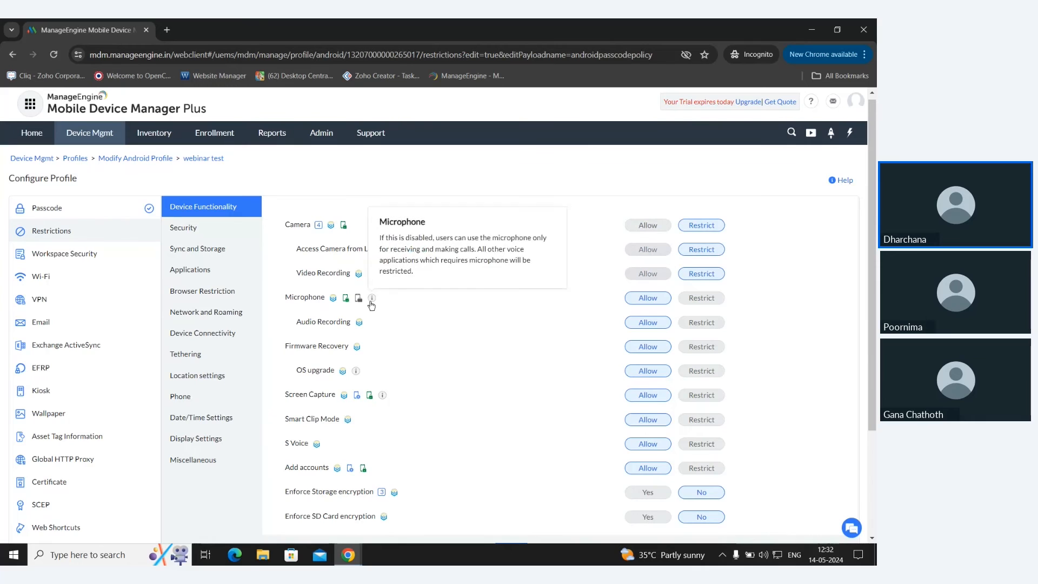
pyautogui.click(702, 299)
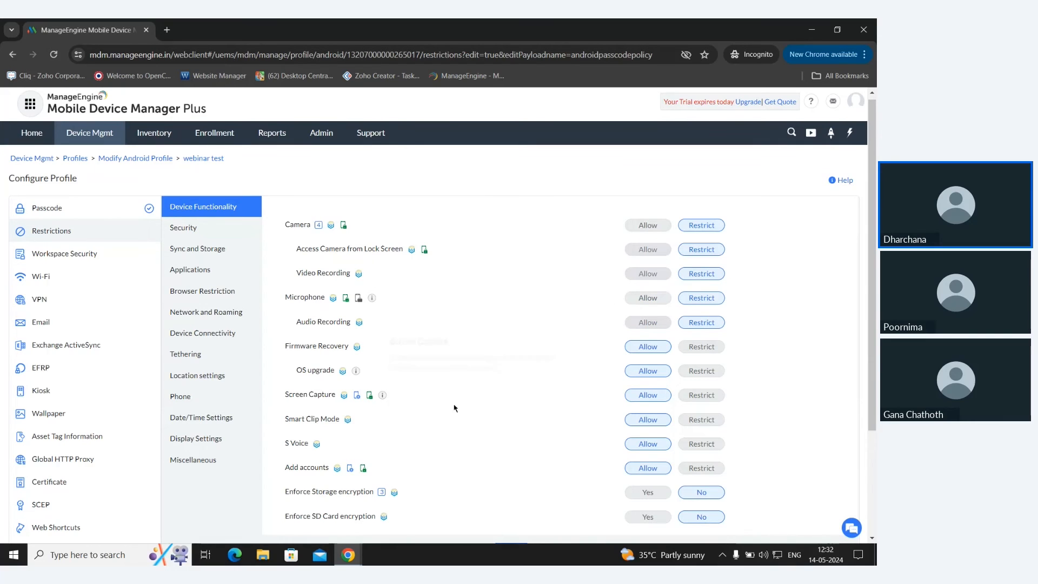
# Review the display, application, and network and roaming restrictions, and save the Restrictions policy
pyautogui.scroll(-1, 356, 427)
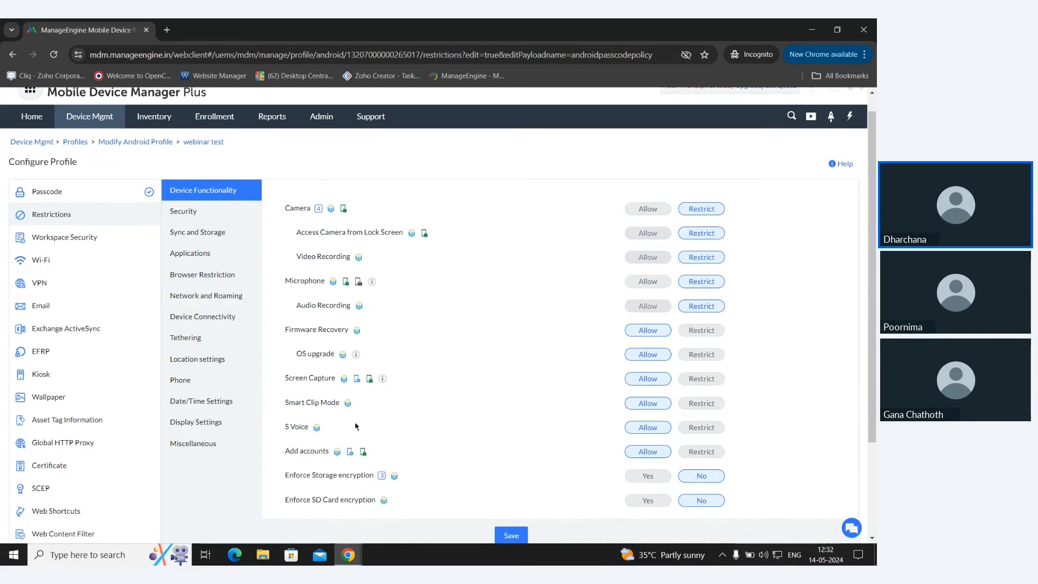
pyautogui.click(203, 422)
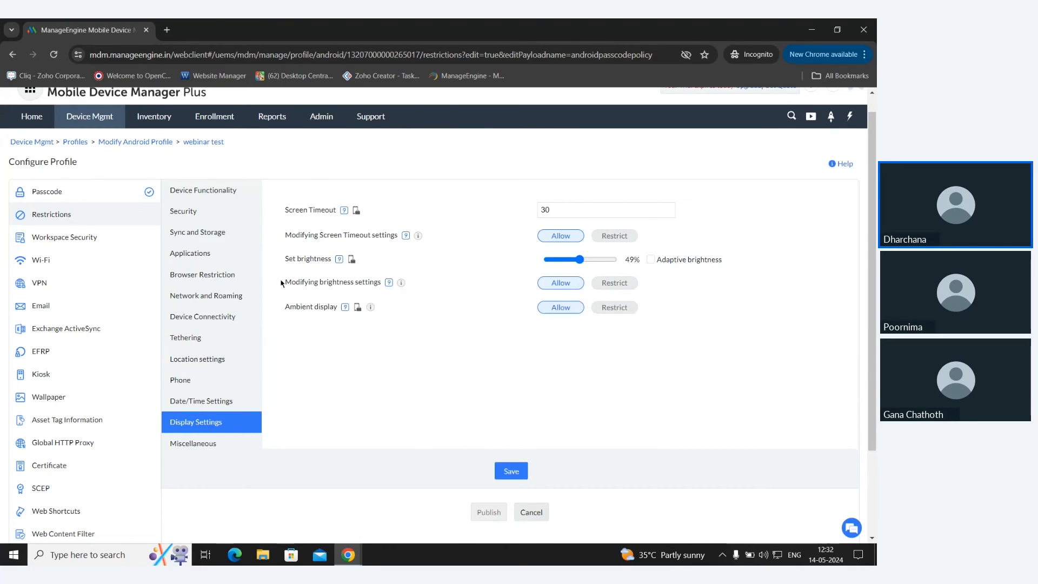
pyautogui.click(221, 254)
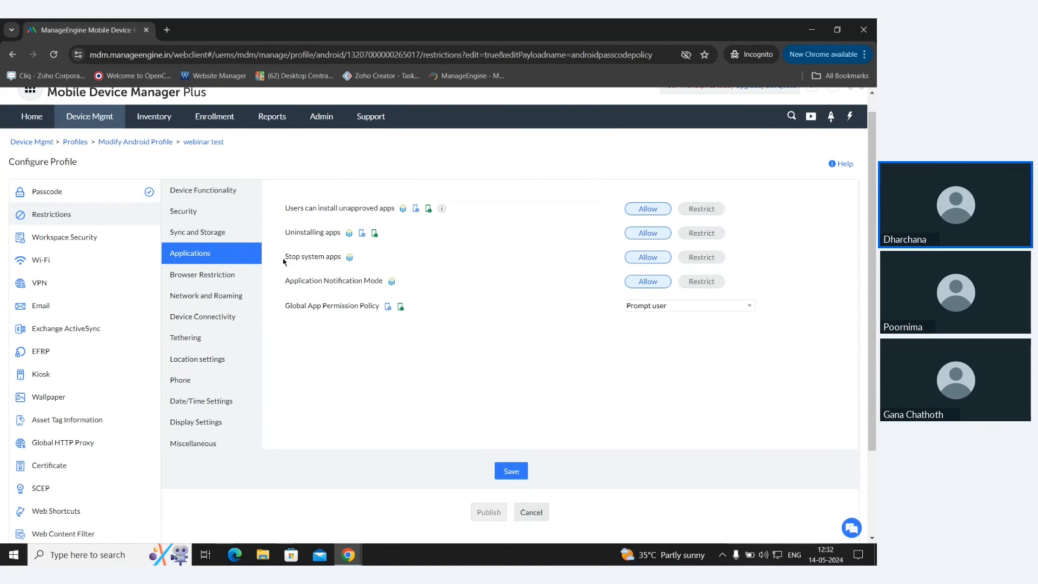
pyautogui.click(229, 296)
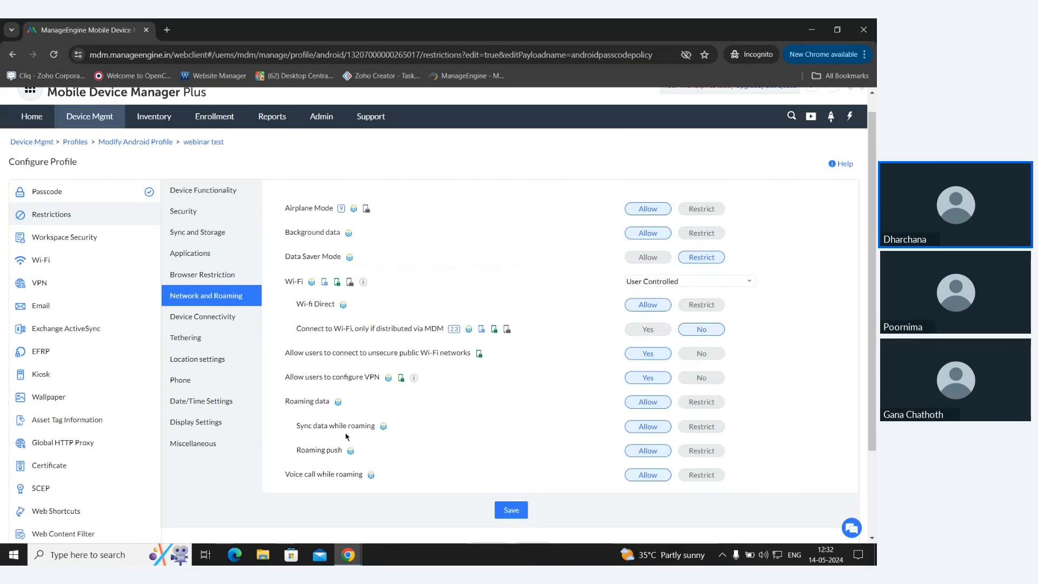
pyautogui.scroll(-1, 347, 437)
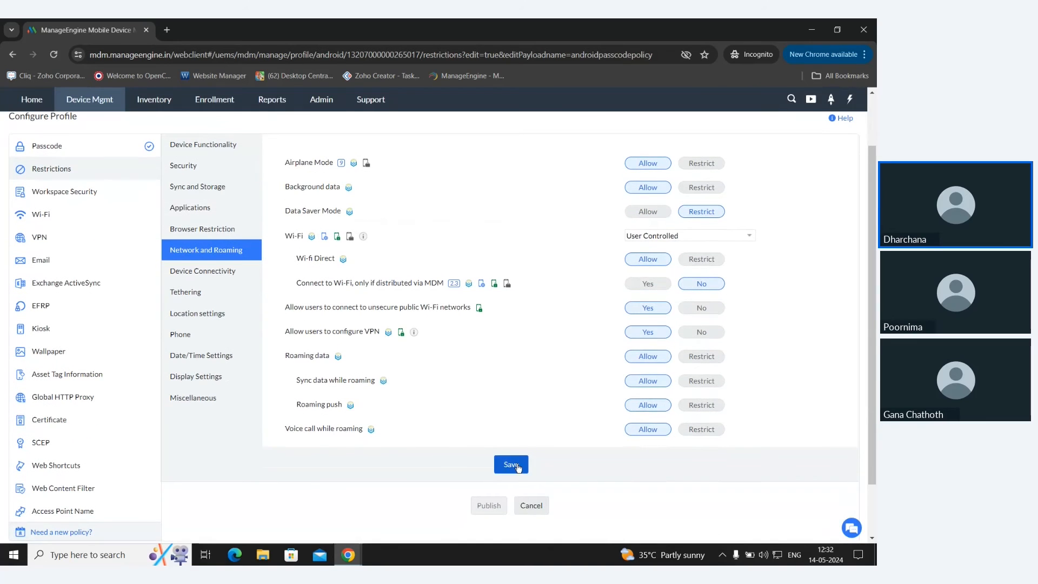
pyautogui.click(517, 468)
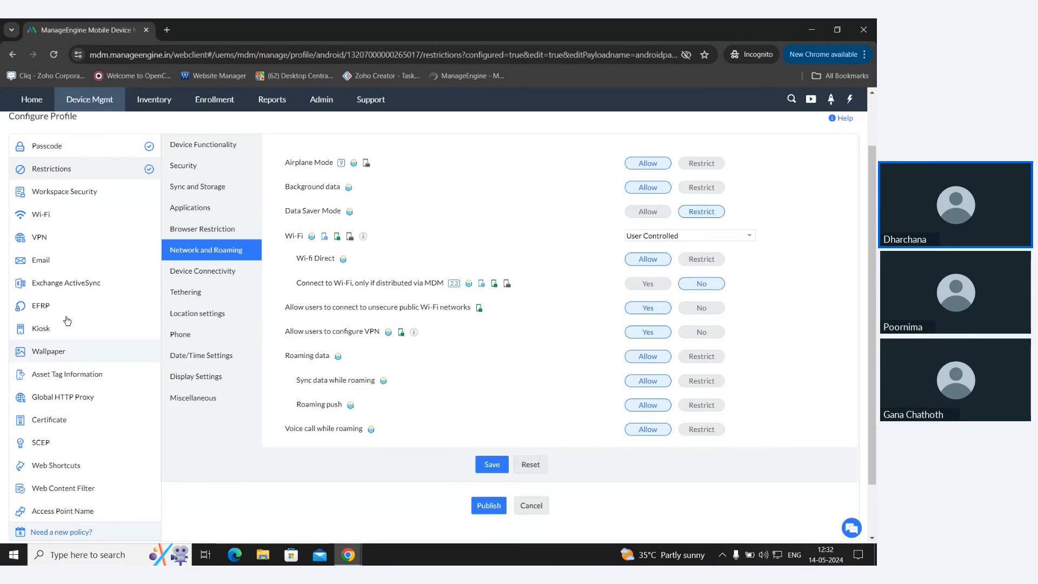
# Open the profile's Wi-Fi policy and set the Wi-Fi SSID to webinartest
pyautogui.click(54, 221)
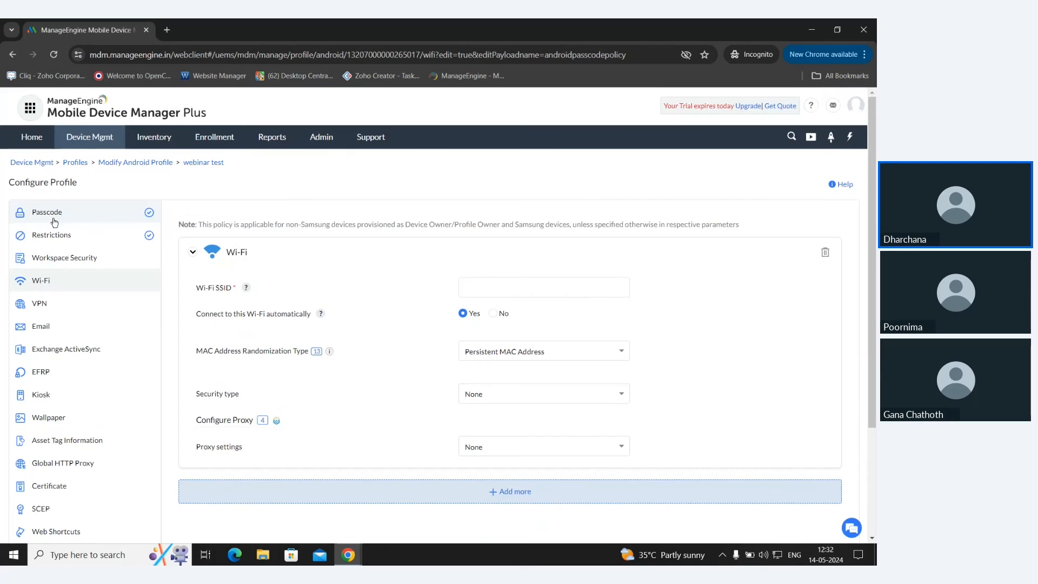
pyautogui.click(500, 287)
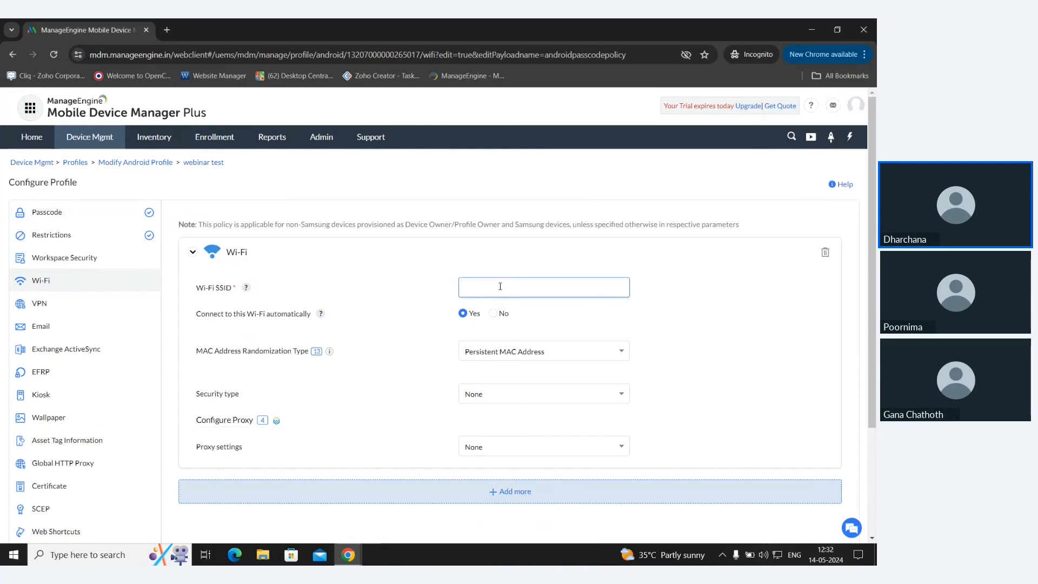
pyautogui.write('webinartes')
pyautogui.scroll(-1, 507, 355)
# Try WEP as the security type of the webinartest Wi-Fi configuration, and set it back to None
pyautogui.click(501, 364)
pyautogui.scroll(-1, 501, 368)
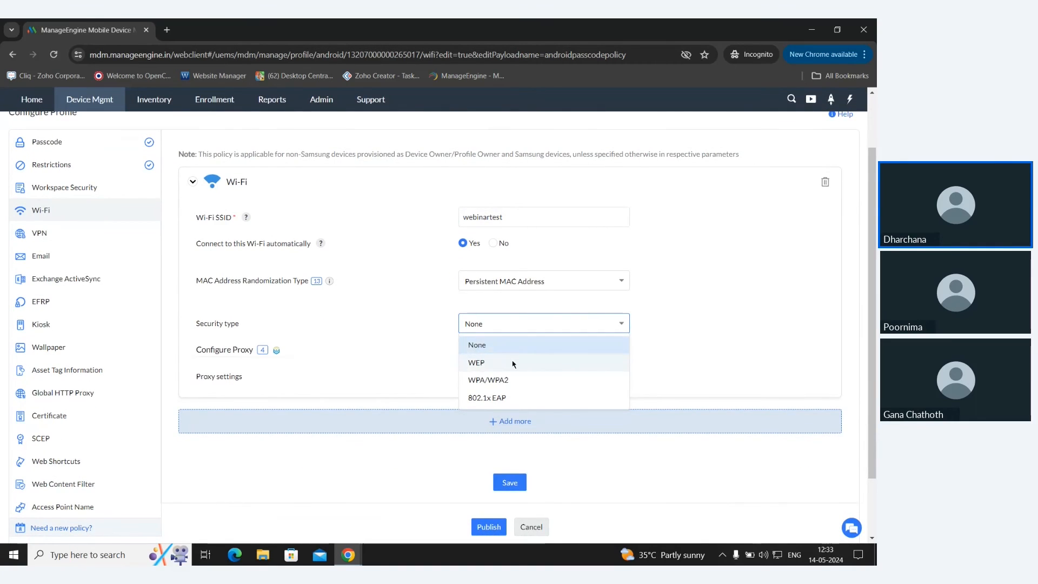
pyautogui.click(503, 364)
pyautogui.click(495, 326)
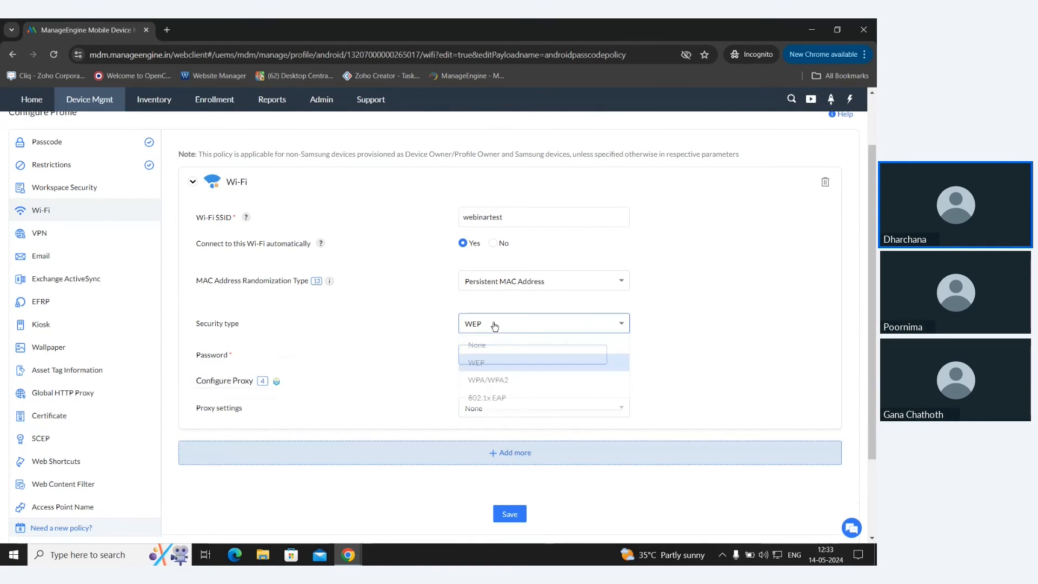
pyautogui.click(490, 349)
pyautogui.scroll(-1, 404, 362)
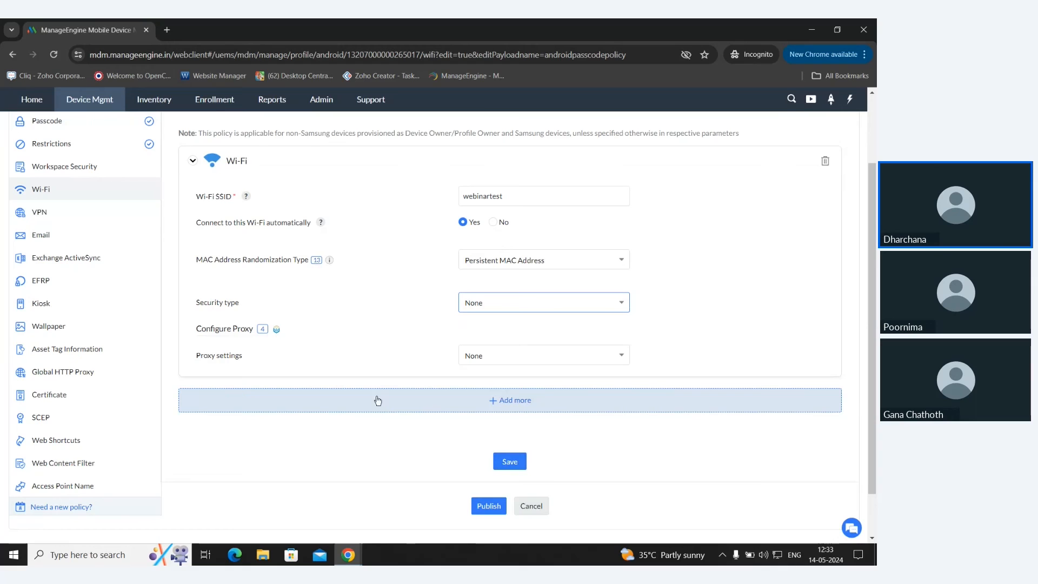
# Add a second, blank Wi-Fi configuration below webinartest and look over its fields
pyautogui.click(454, 412)
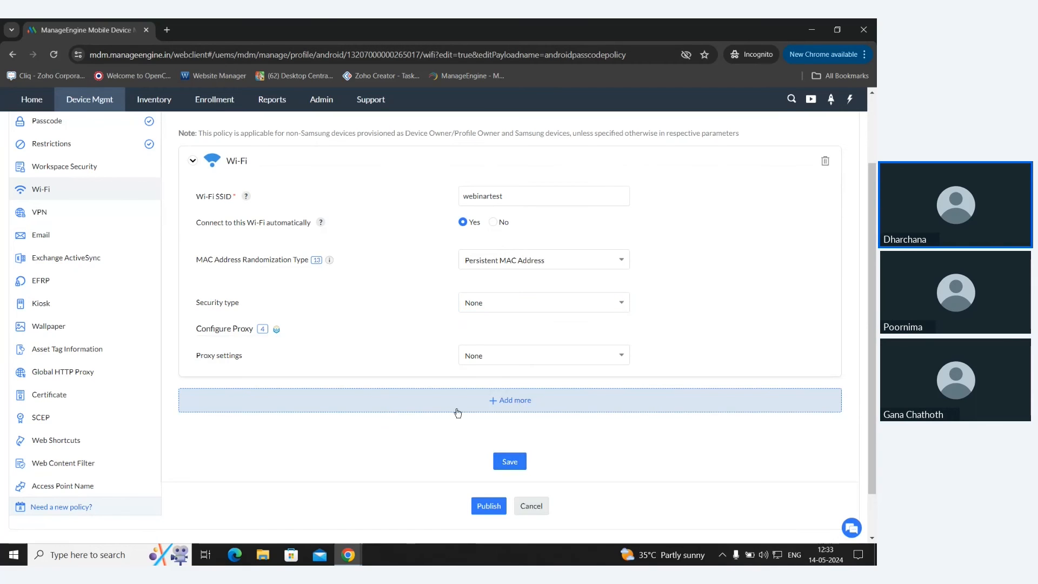
pyautogui.scroll(-1, 373, 411)
pyautogui.scroll(-1, 360, 408)
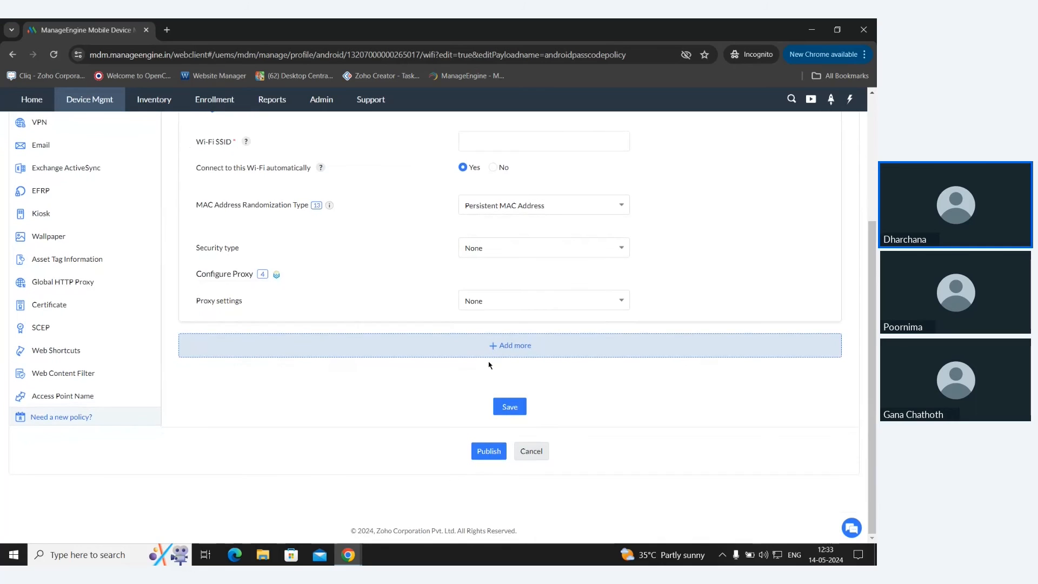
pyautogui.scroll(1, 90, 206)
pyautogui.scroll(3, 90, 207)
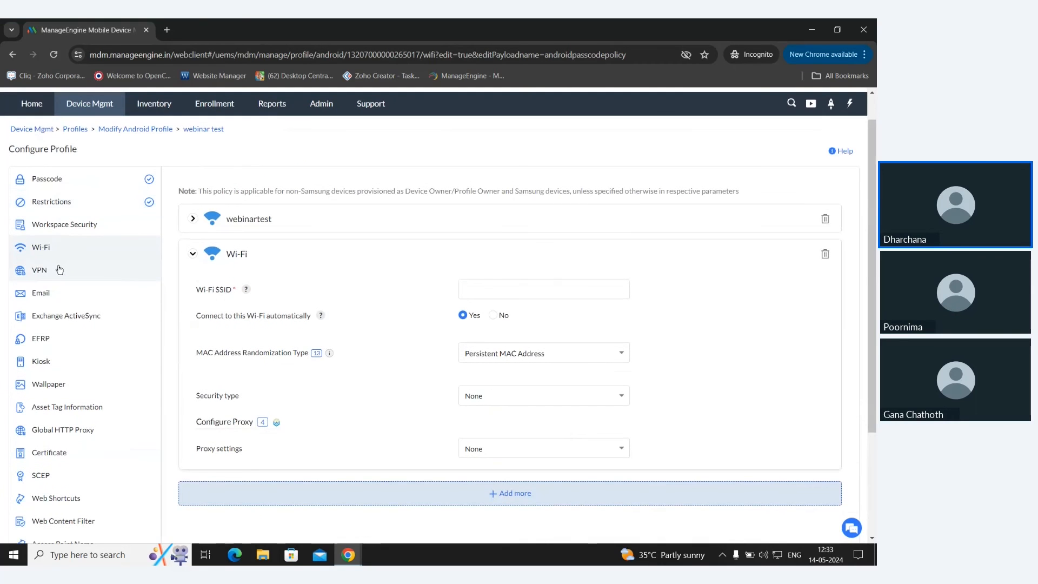
# Open the VPN policy and examine its connection, authentication and Always on VPN settings, and the list of remaining policies
pyautogui.click(59, 270)
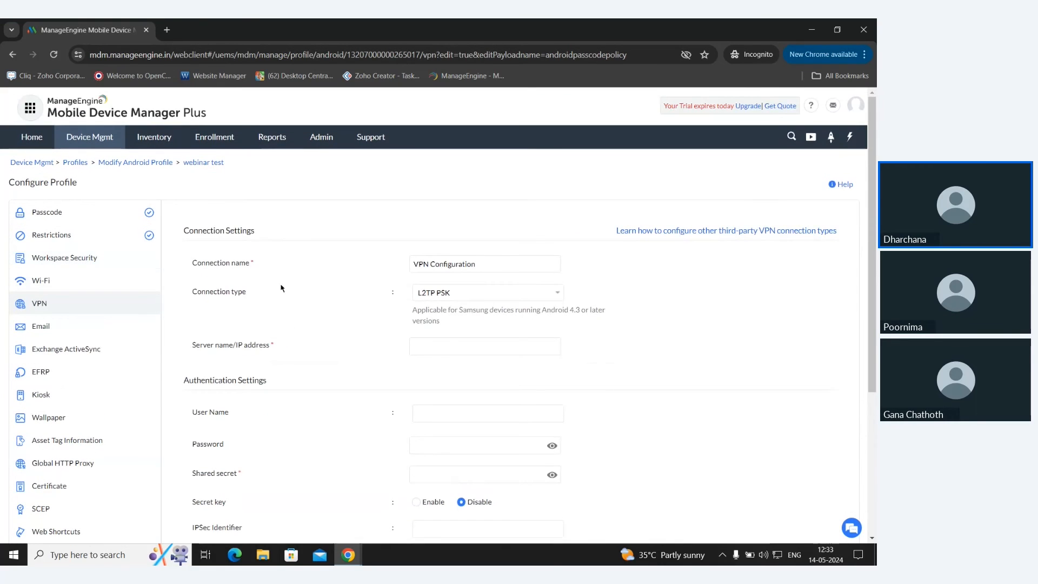
pyautogui.scroll(-2, 343, 377)
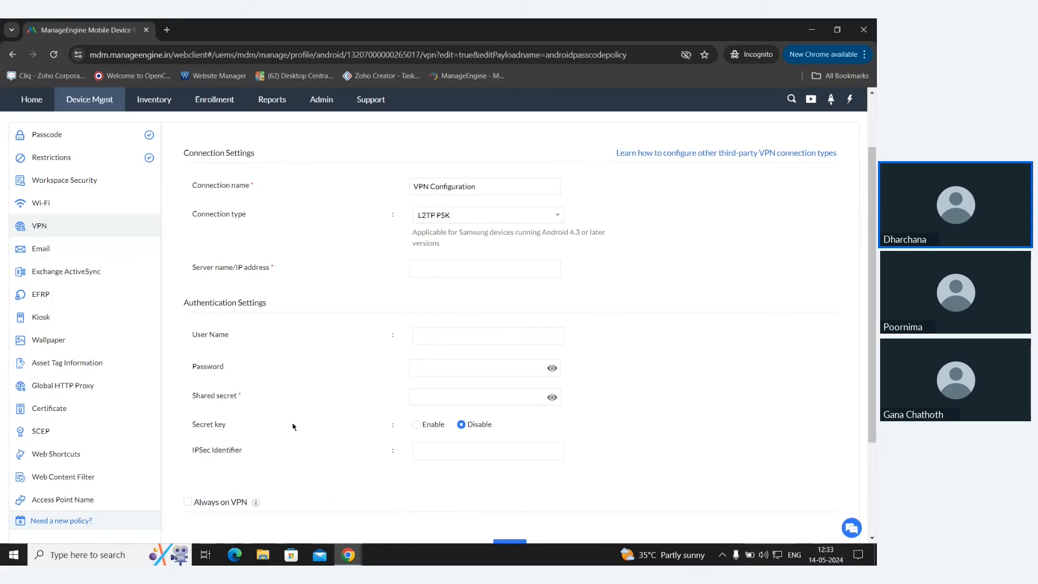
pyautogui.scroll(-2, 292, 424)
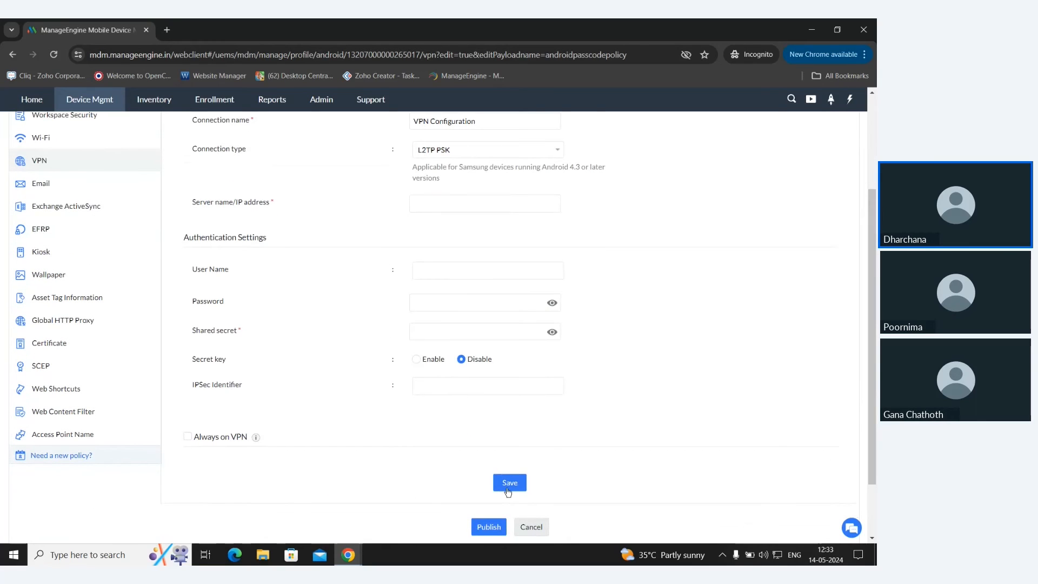
pyautogui.scroll(2, 379, 358)
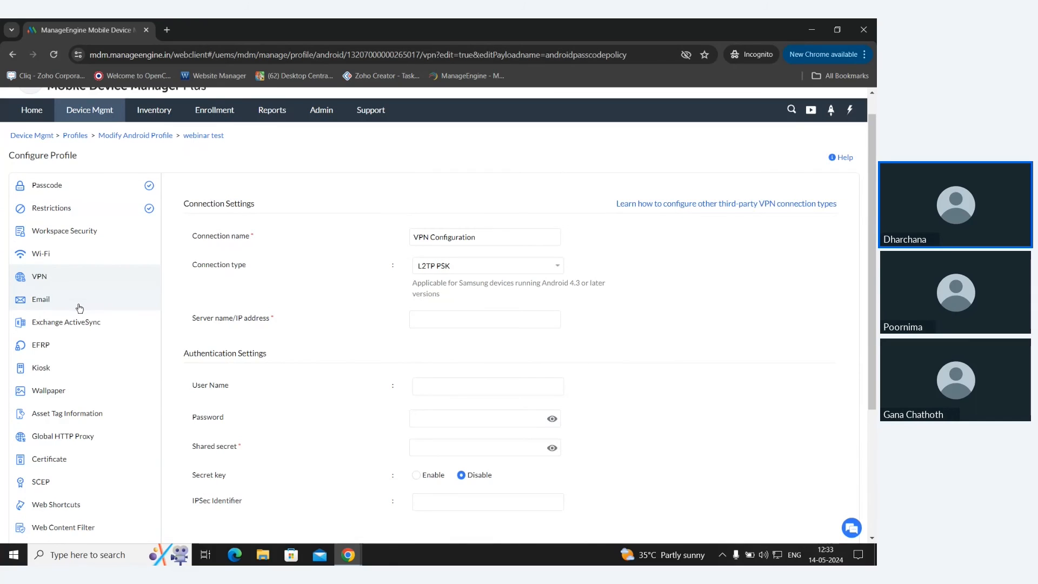
pyautogui.scroll(-1, 73, 390)
pyautogui.scroll(-1, 73, 391)
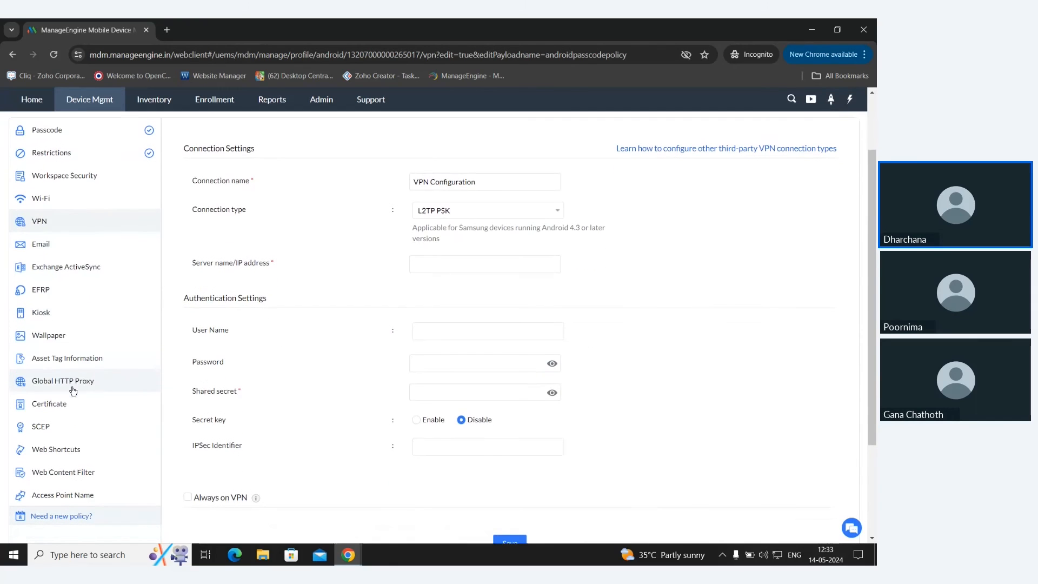
# Open the profile's Wallpaper policy and look over its tablet preview, upload, orientation and user modification options
pyautogui.click(49, 330)
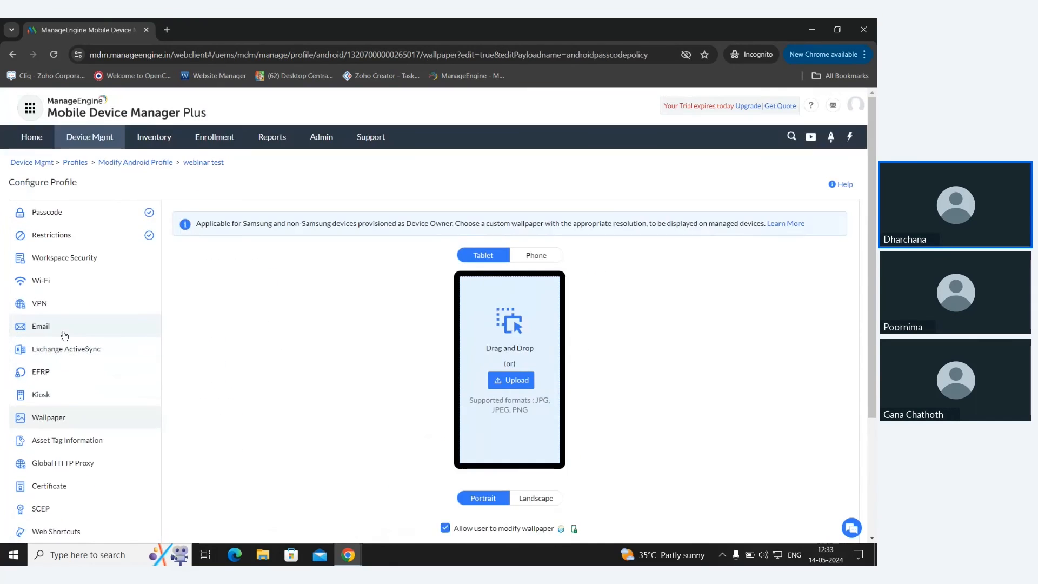
pyautogui.scroll(-2, 342, 416)
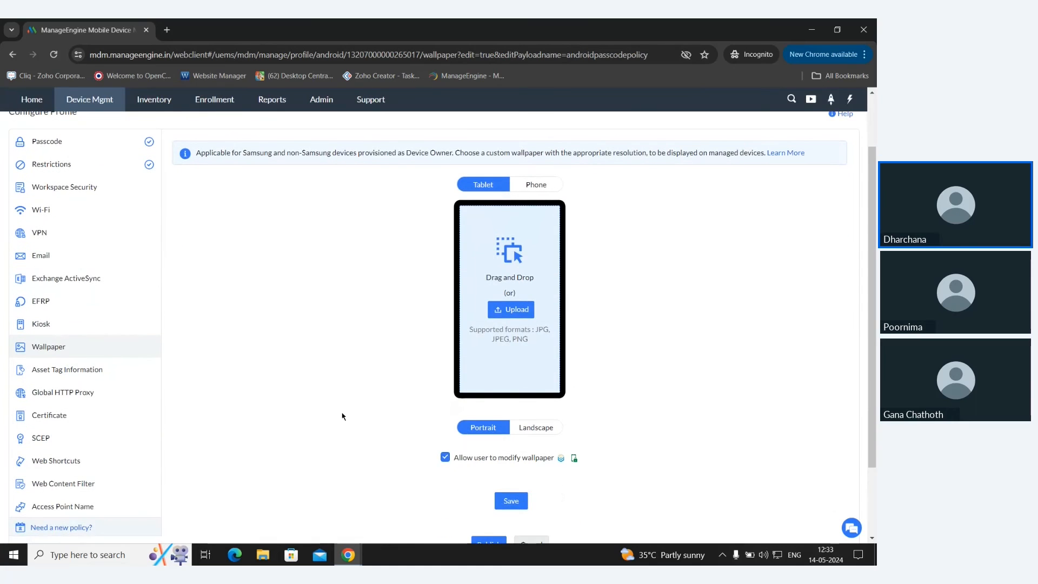
pyautogui.scroll(-1, 343, 417)
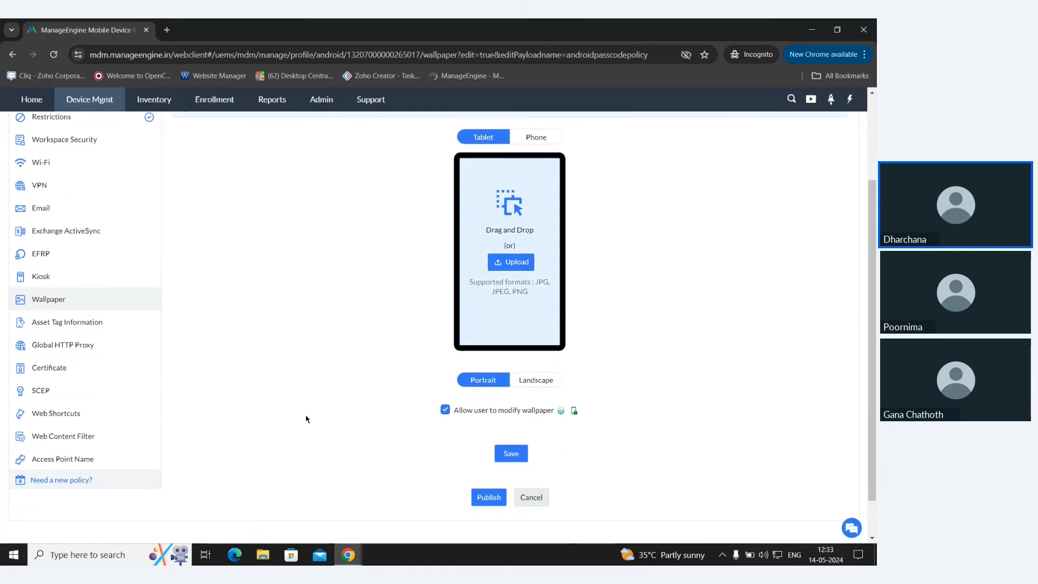
# Save the Asset Tag Information policy with its default lock screen settings and publish the webinar test profile
pyautogui.click(98, 334)
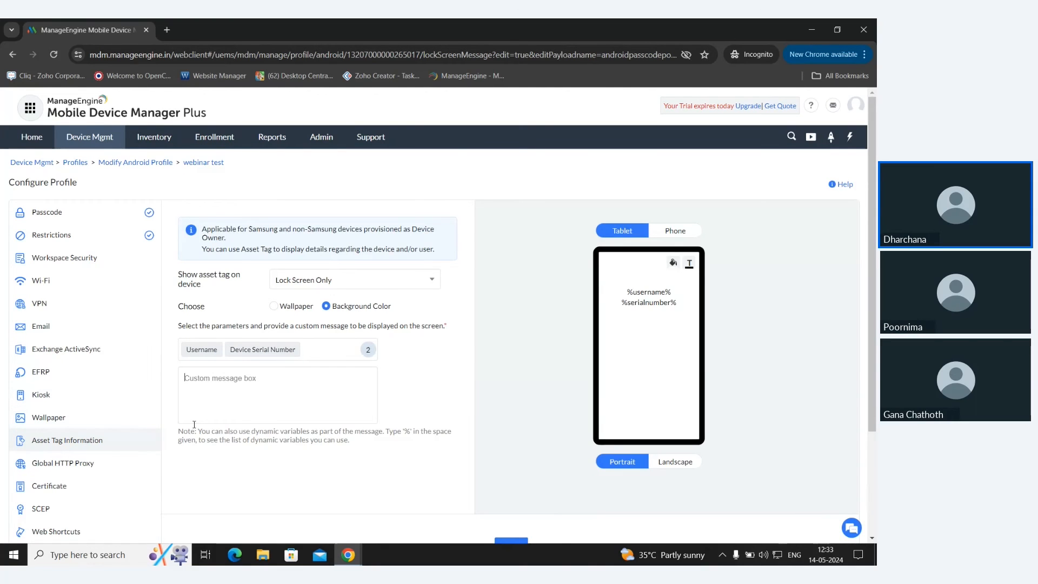
pyautogui.scroll(-2, 203, 422)
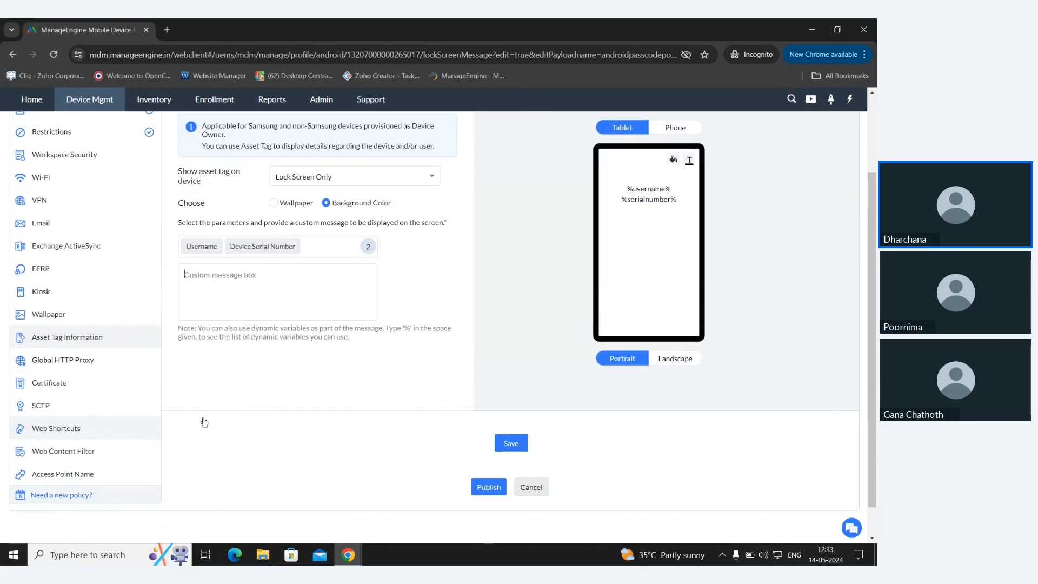
pyautogui.click(514, 444)
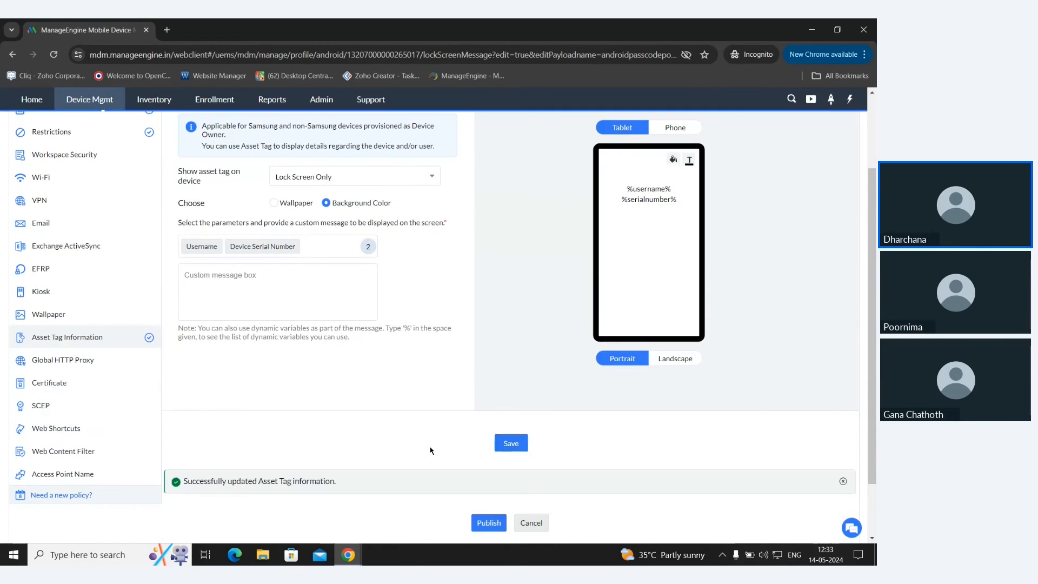
pyautogui.scroll(-2, 433, 449)
pyautogui.click(487, 450)
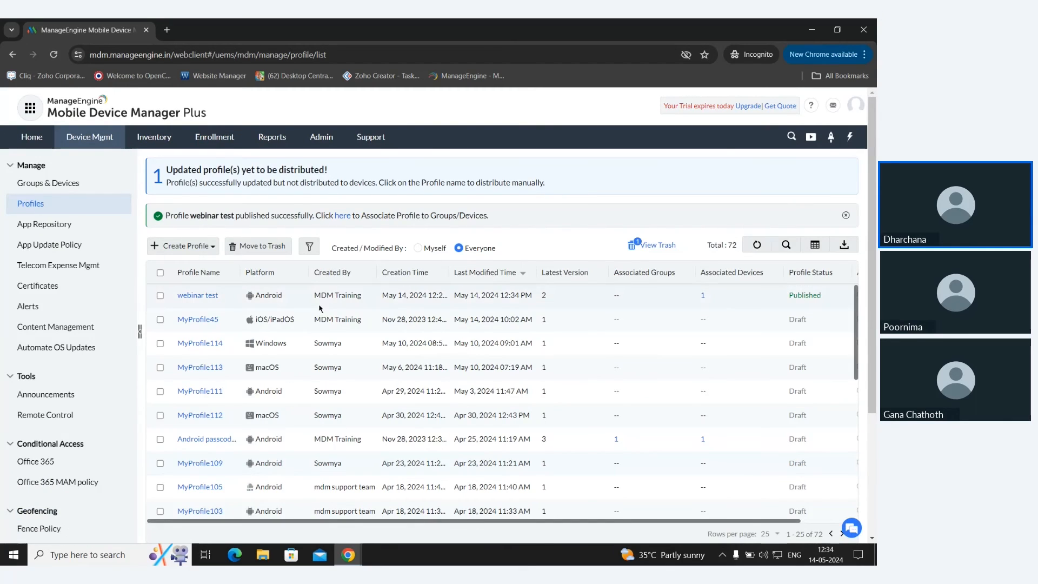
pyautogui.hotkey('alt', 'Tab')
pyautogui.press('Right')
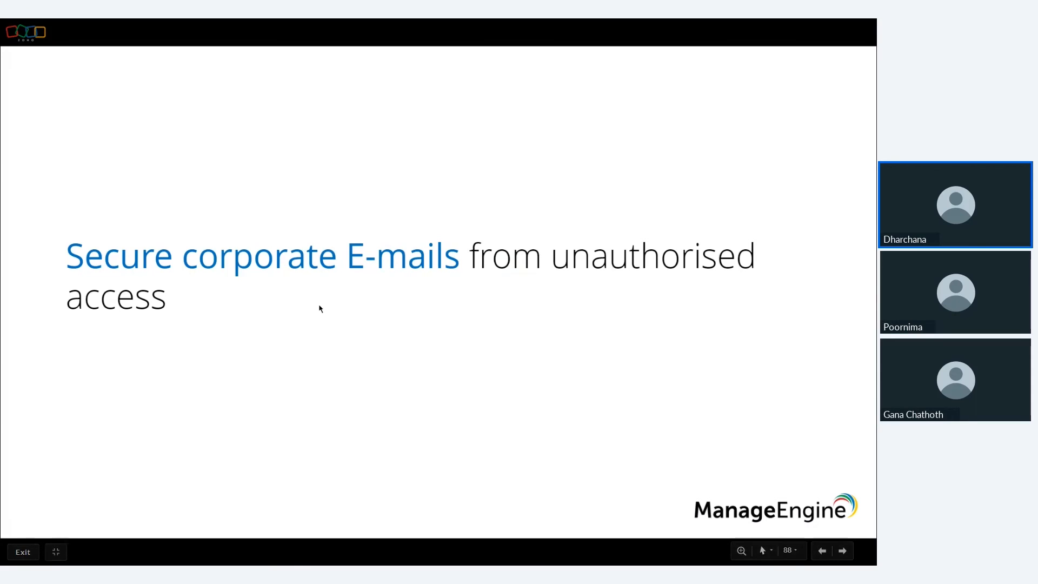
pyautogui.press('Right')
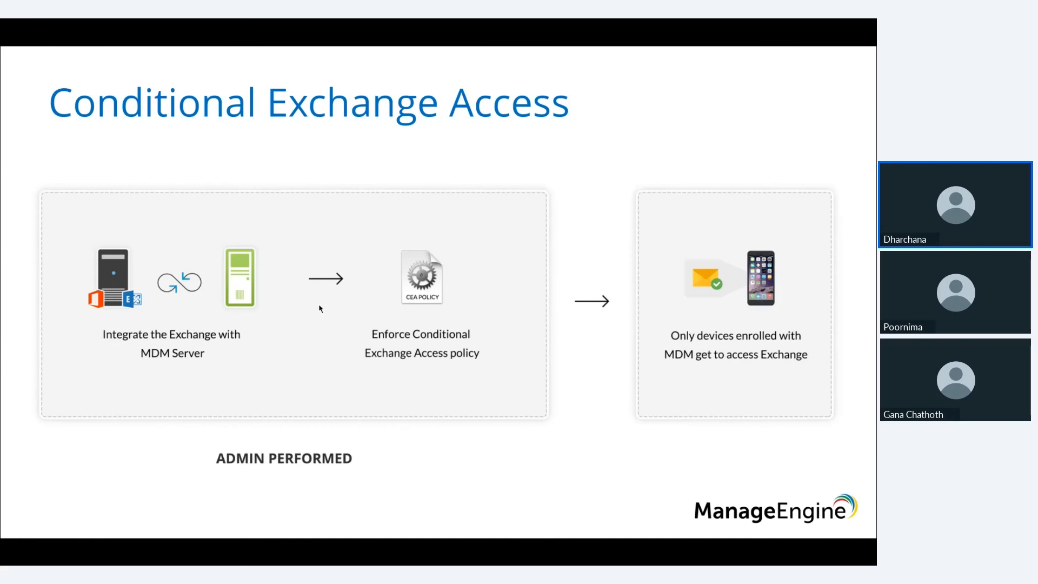
pyautogui.press('Right')
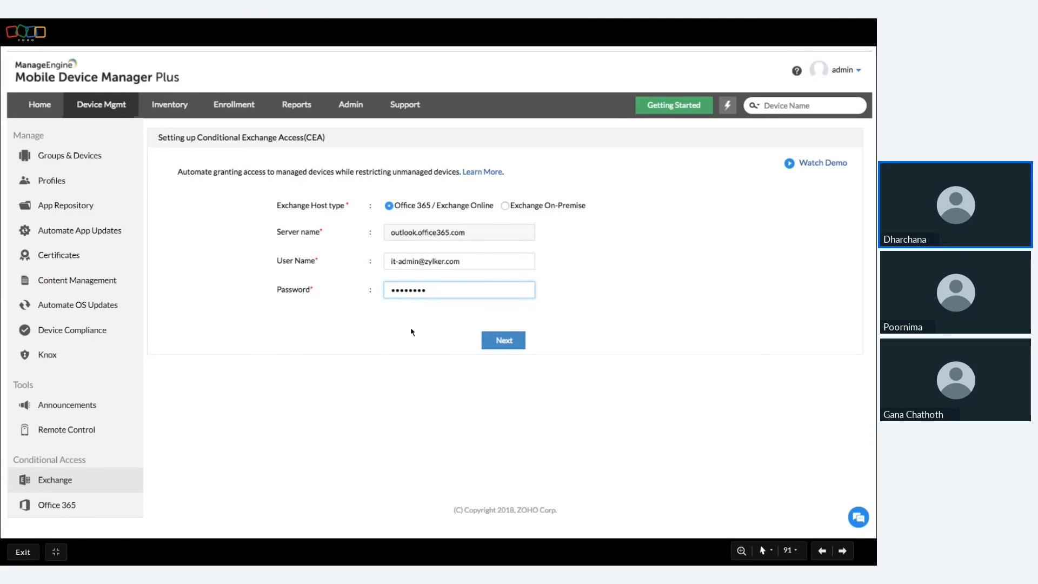
pyautogui.press('Right')
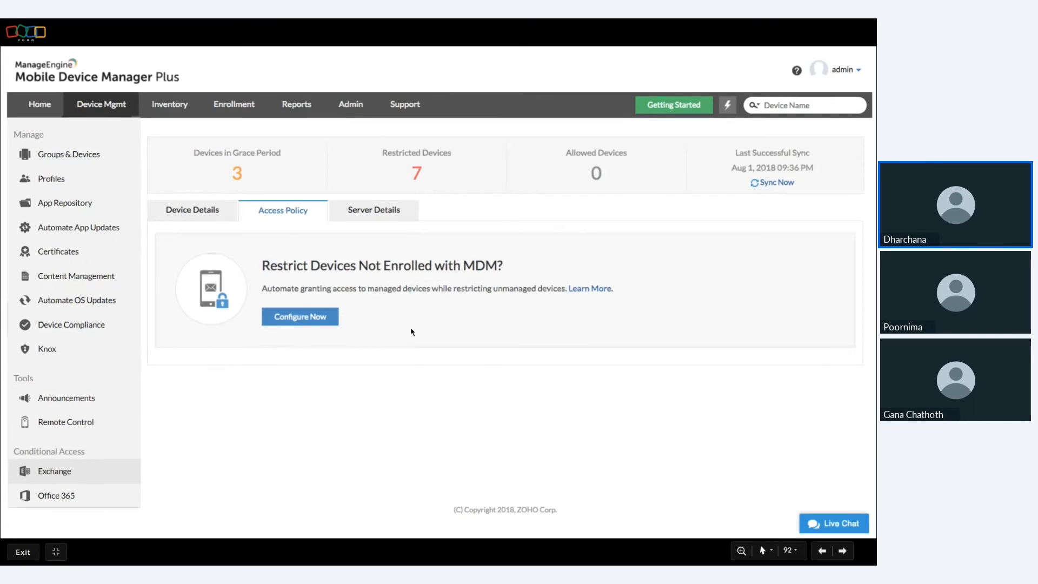
pyautogui.press('Right')
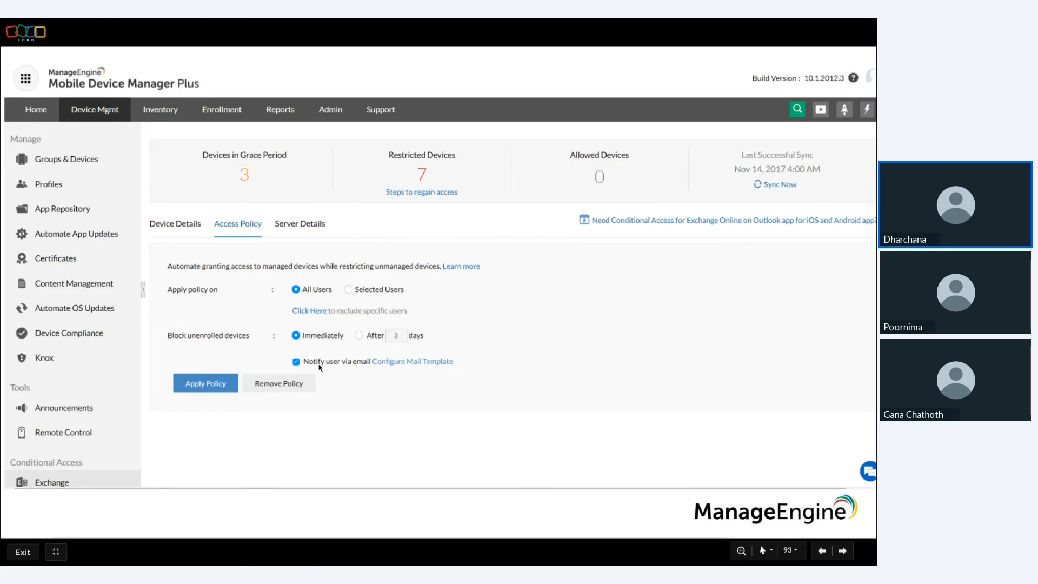
pyautogui.click(202, 383)
pyautogui.click(203, 387)
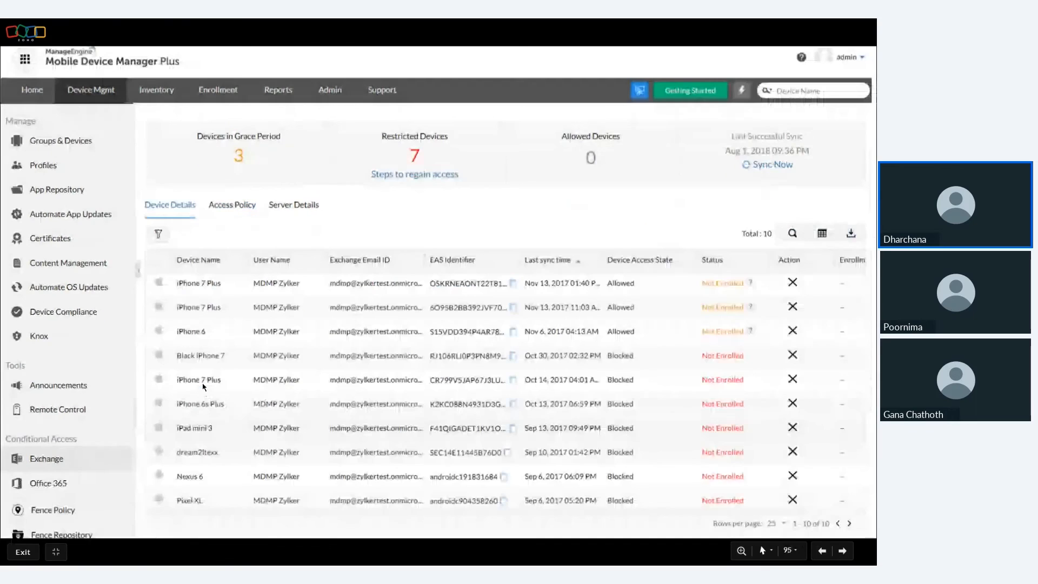
pyautogui.click(204, 387)
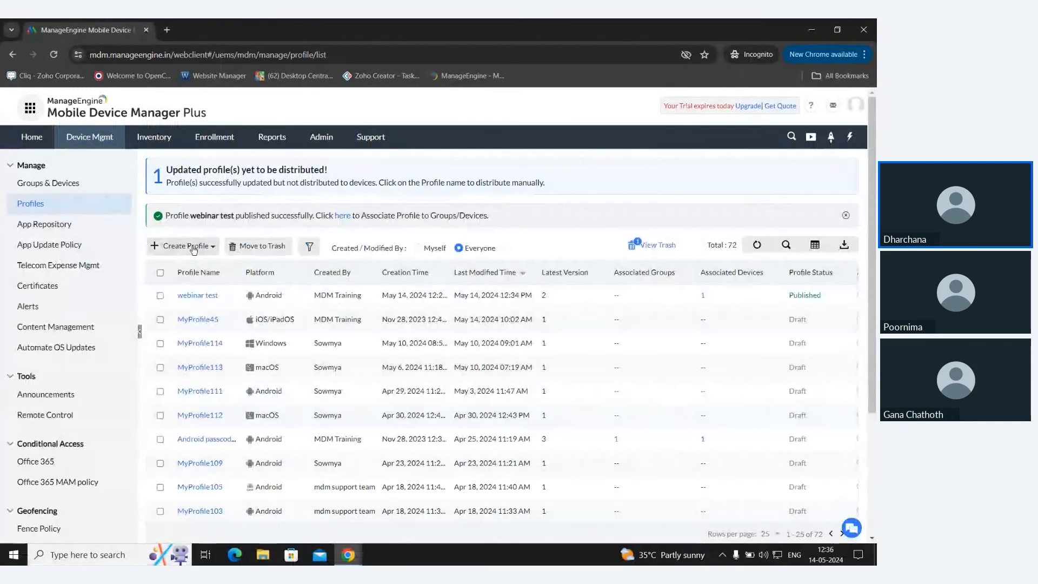
# Create a new iOS/iPadOS profile named "webinar test 1" and continue to its policy configuration
pyautogui.click(194, 248)
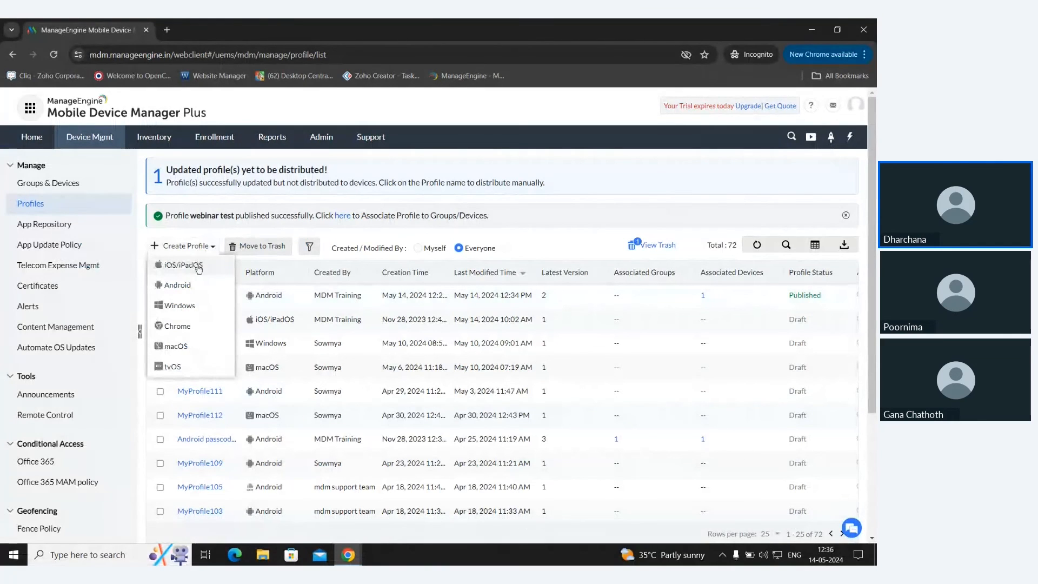
pyautogui.click(198, 267)
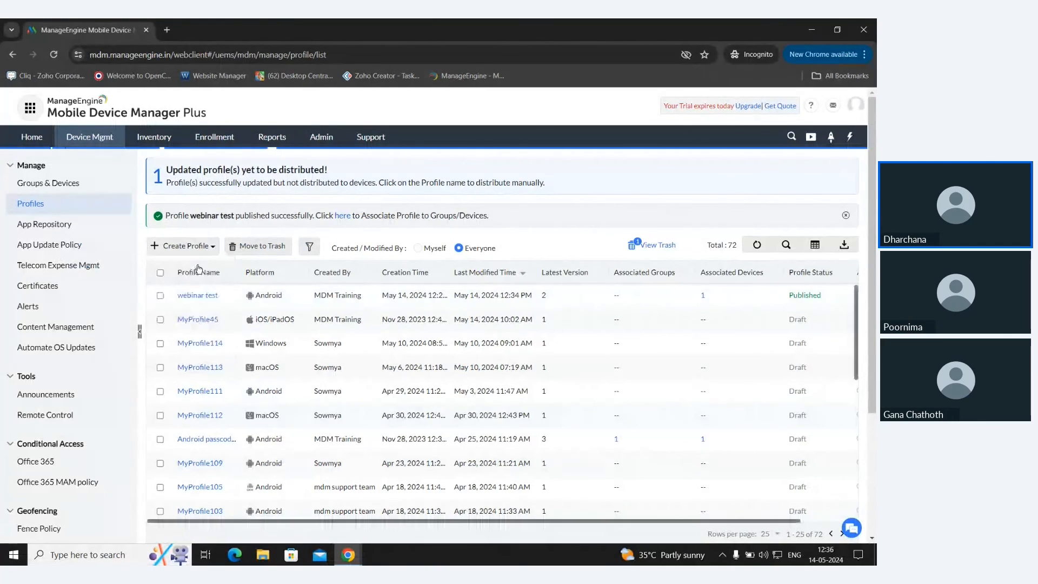
pyautogui.doubleClick(431, 229)
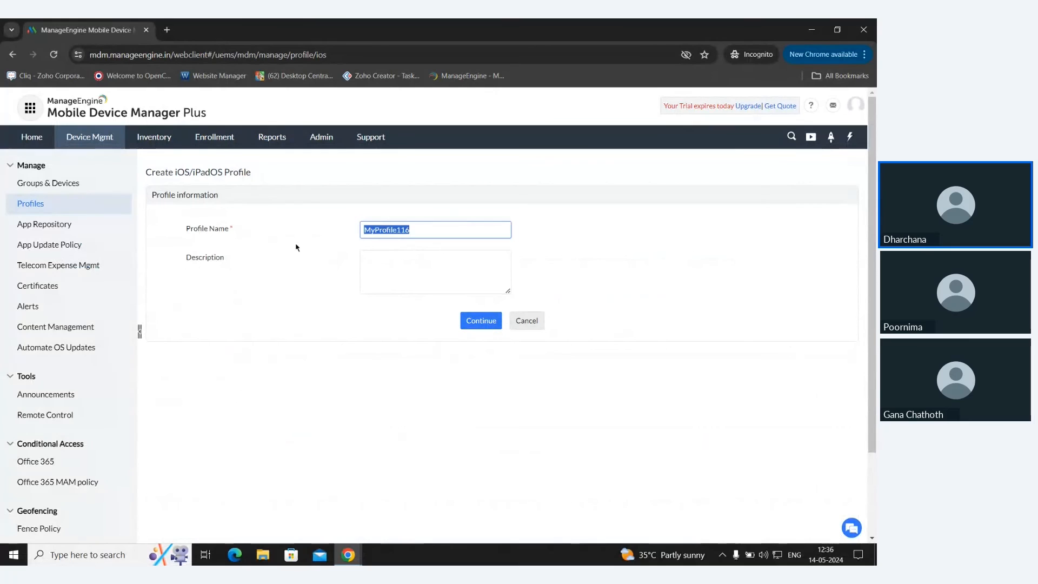
pyautogui.press('BackSpace')
pyautogui.write('webin')
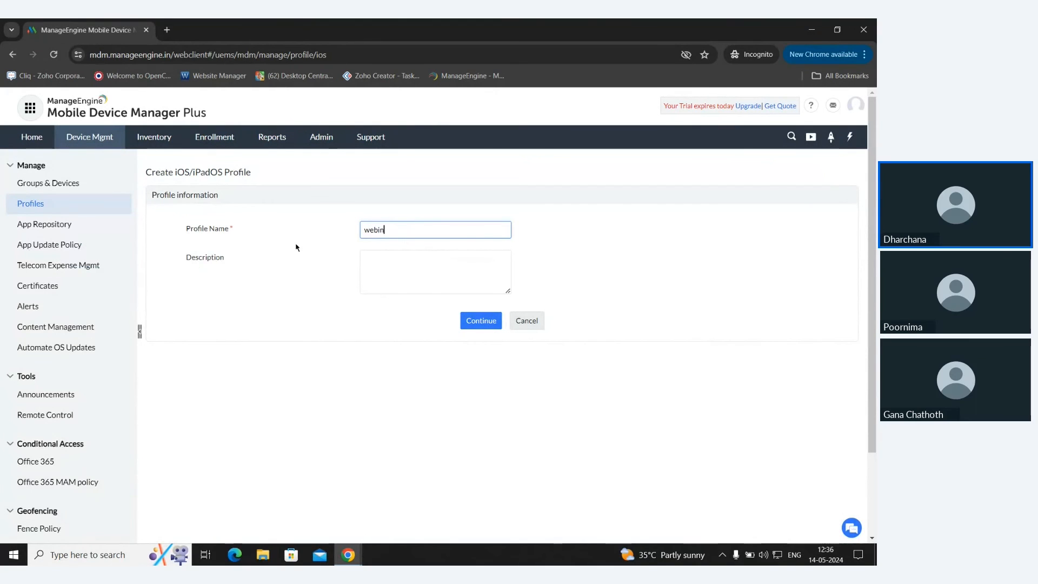
pyautogui.write('ar test 1')
pyautogui.click(486, 321)
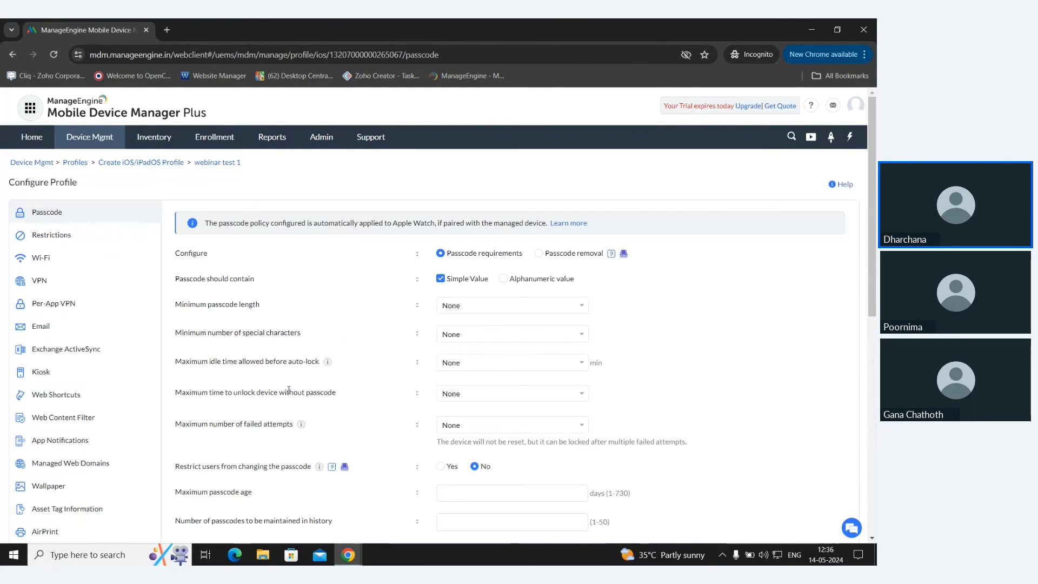
# Open the Extensible SSO policy of webinar test 1 and view the available extension types, keeping Credential
pyautogui.scroll(-3, 63, 493)
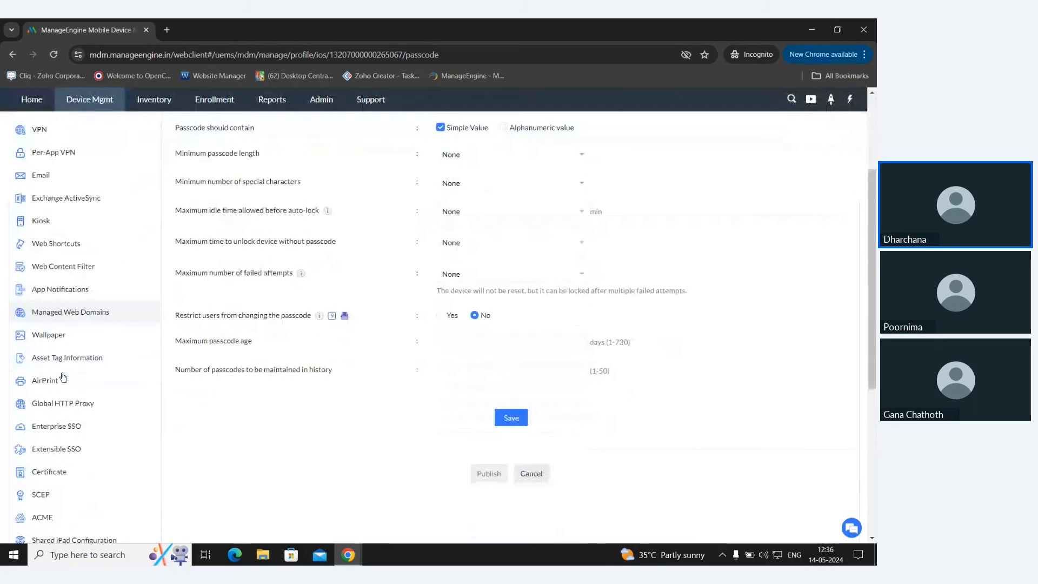
pyautogui.scroll(-1, 63, 378)
pyautogui.click(60, 409)
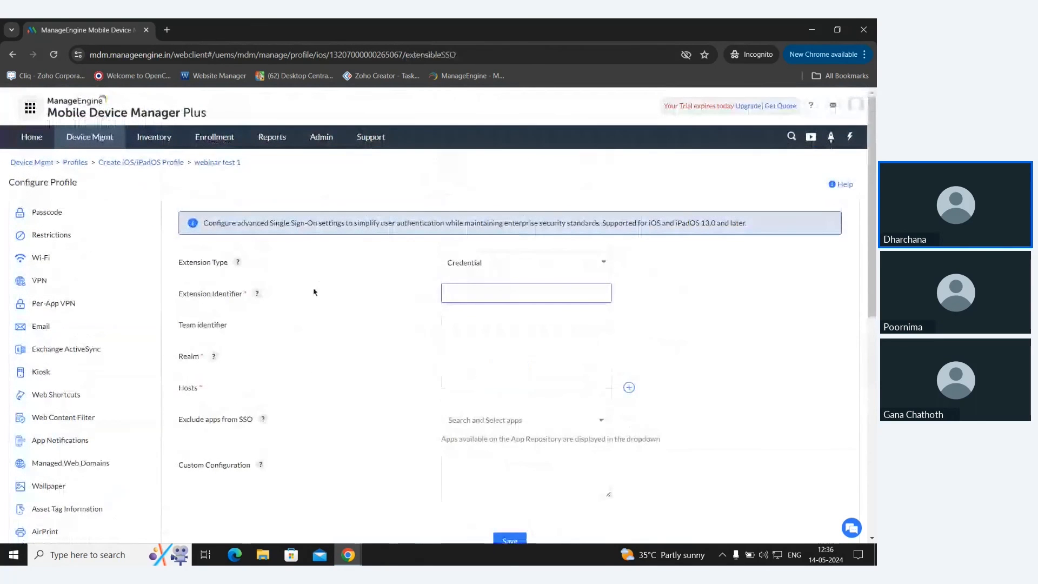
pyautogui.click(481, 262)
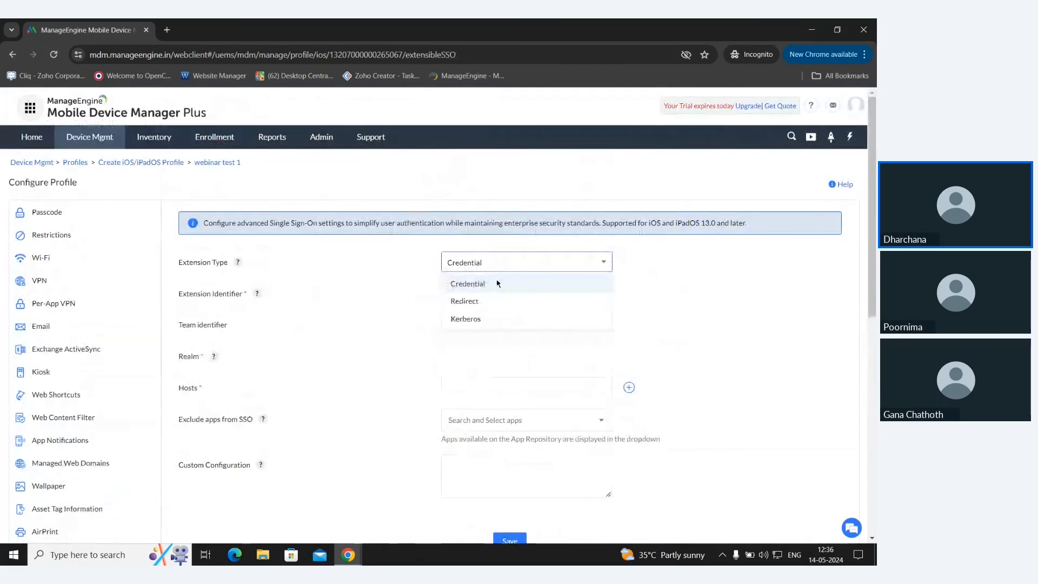
pyautogui.click(411, 322)
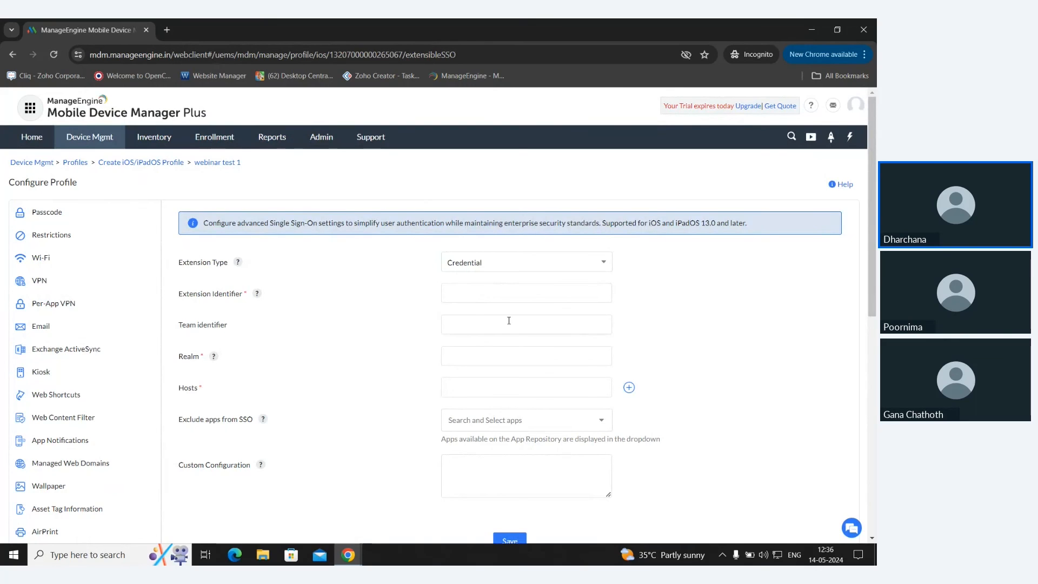
# Examine the Extensible SSO fields for identifiers, realm, hosts, excluded apps and custom configuration
pyautogui.scroll(-1, 343, 446)
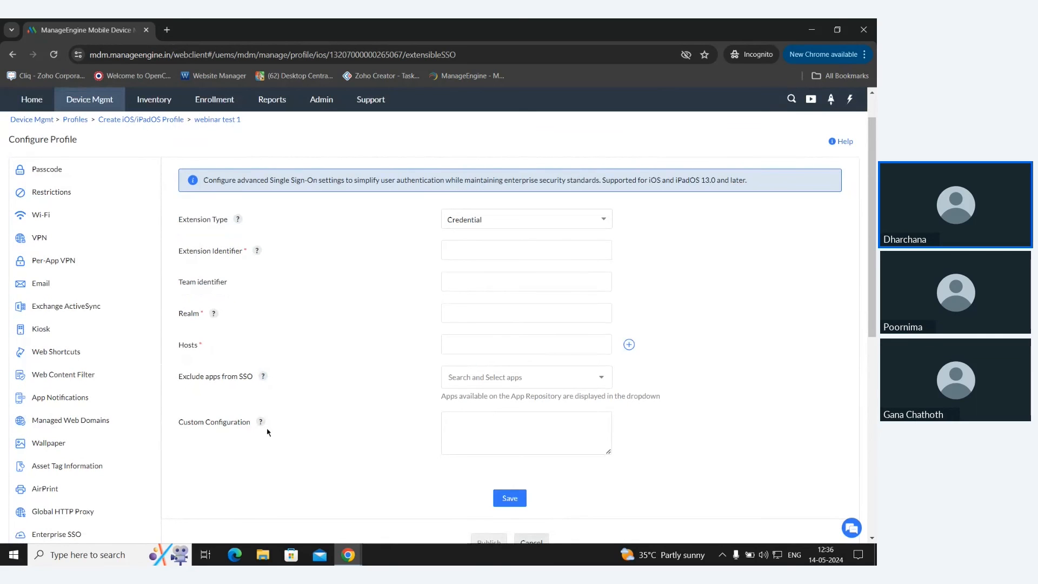
pyautogui.scroll(-1, 347, 436)
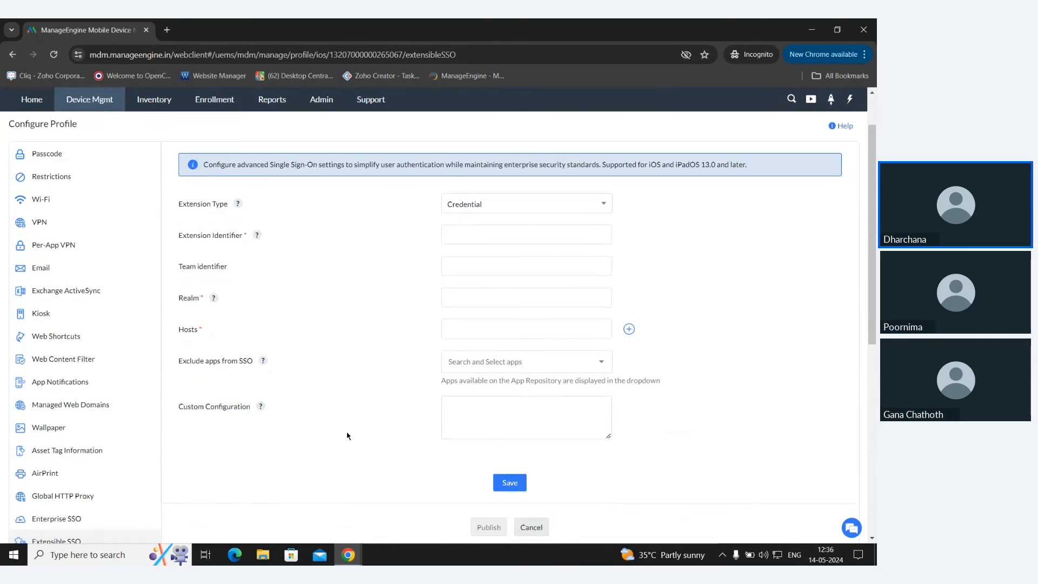
pyautogui.scroll(-1, 347, 433)
pyautogui.scroll(2, 303, 425)
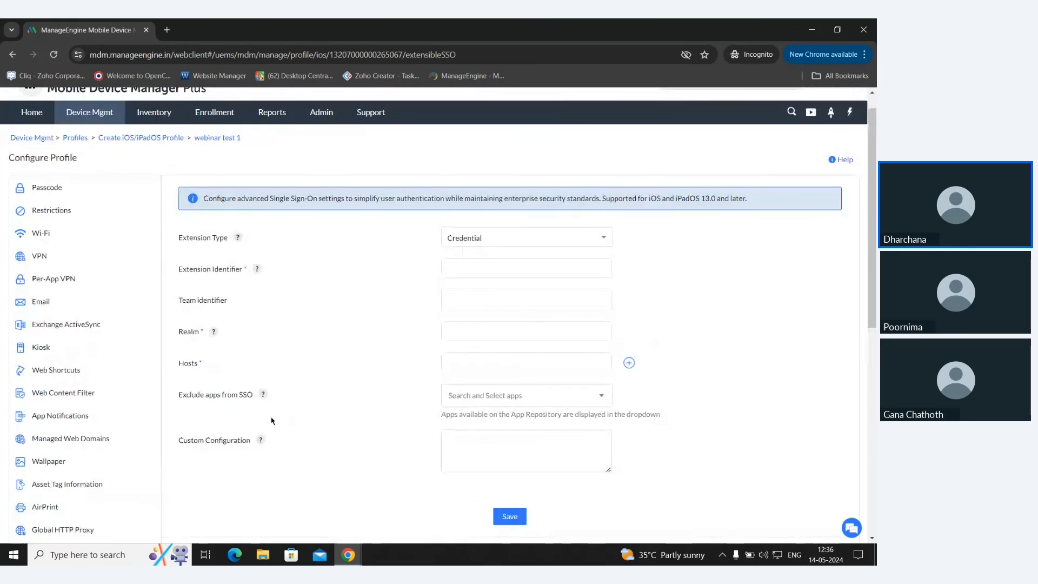
pyautogui.scroll(-1, 400, 412)
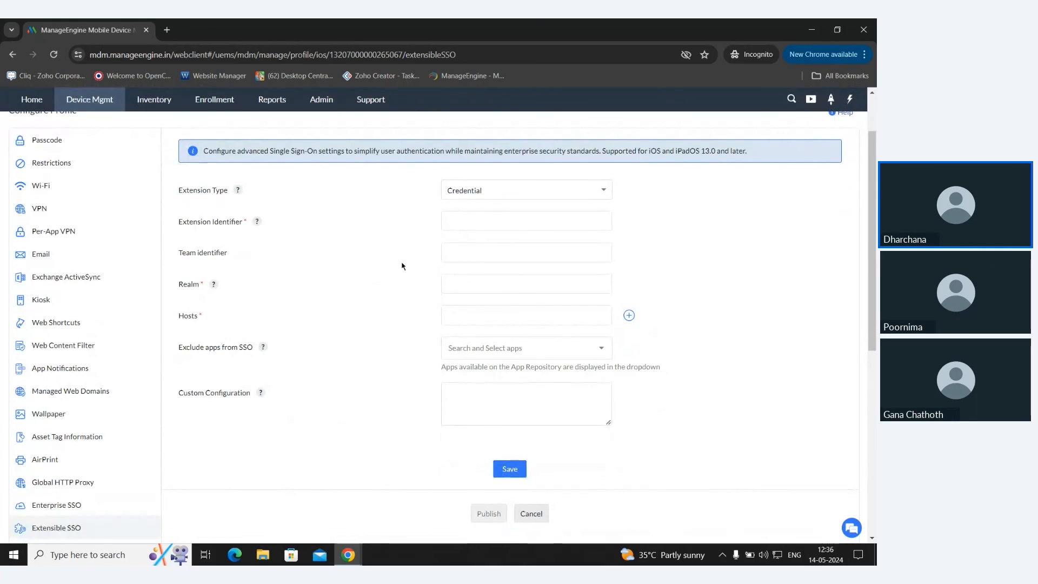
pyautogui.scroll(1, 402, 266)
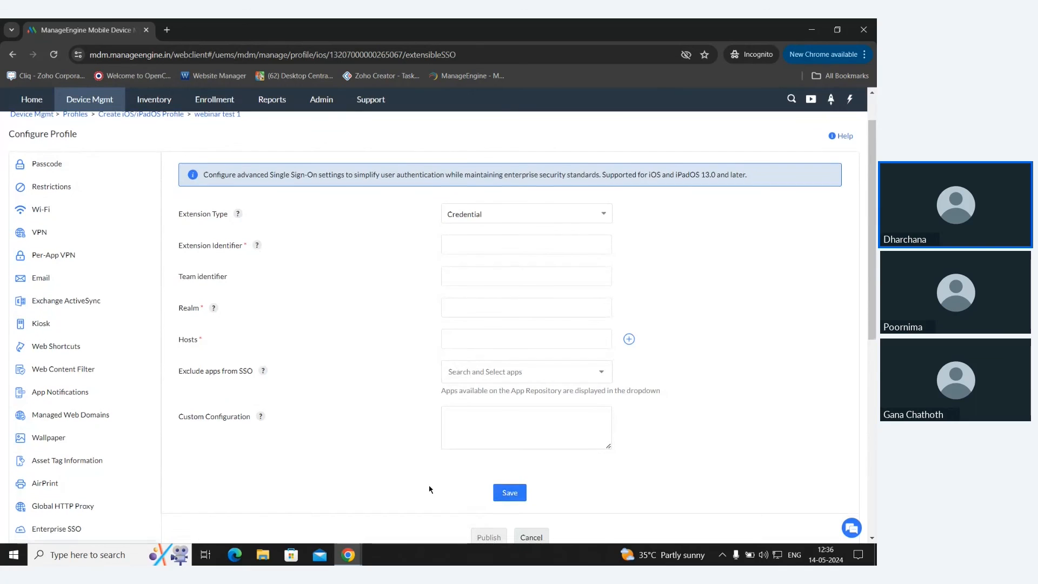
pyautogui.scroll(-3, 430, 490)
pyautogui.scroll(3, 355, 420)
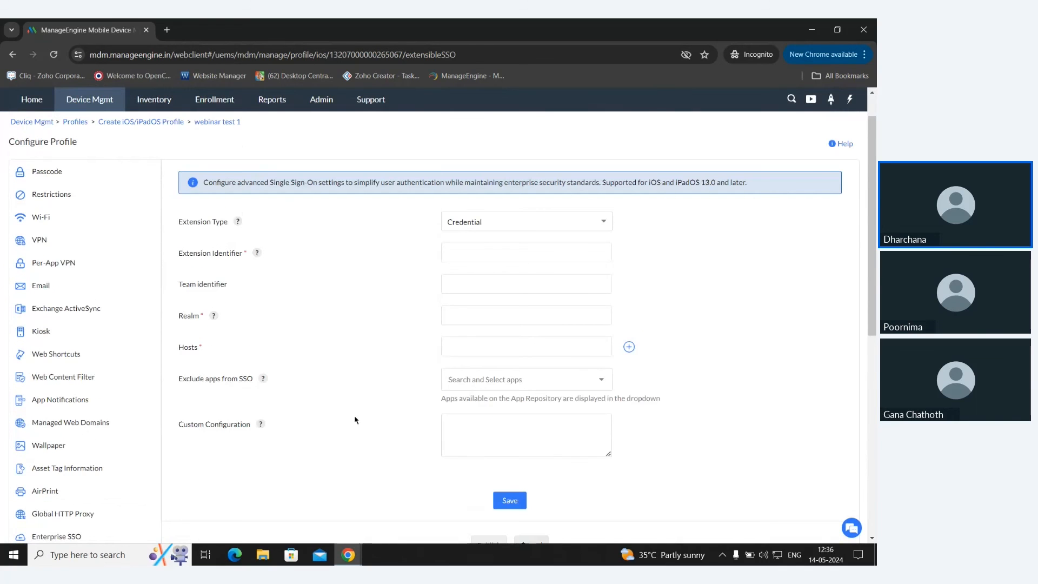
pyautogui.scroll(1, 355, 420)
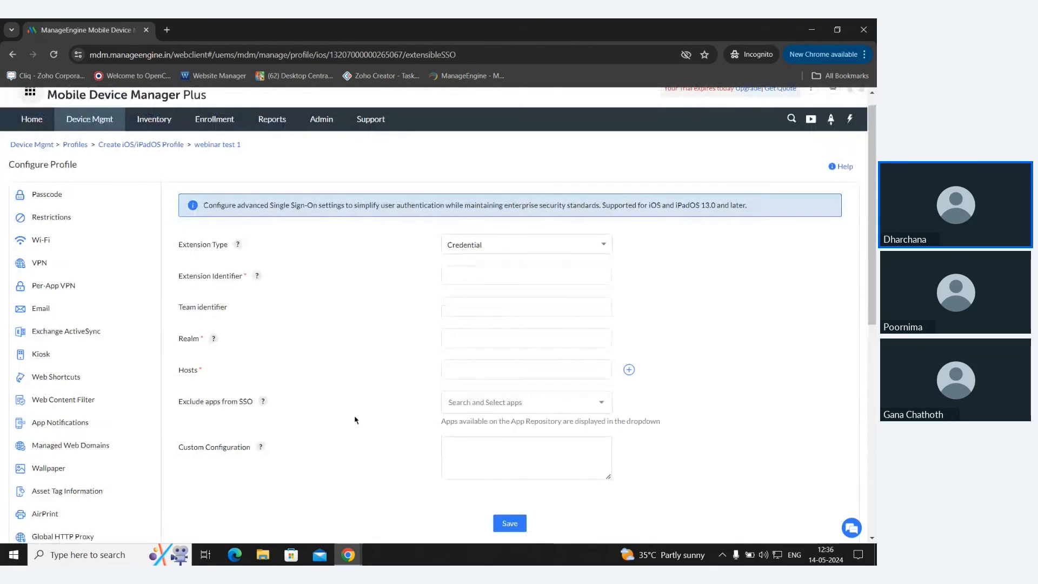
pyautogui.hotkey('alt', 'Tab')
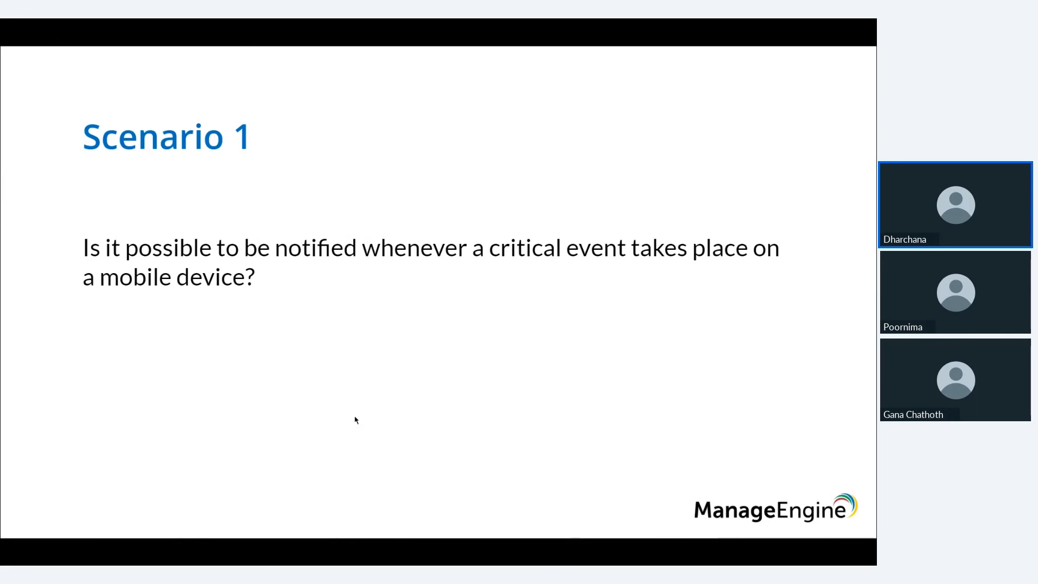
pyautogui.press('Right')
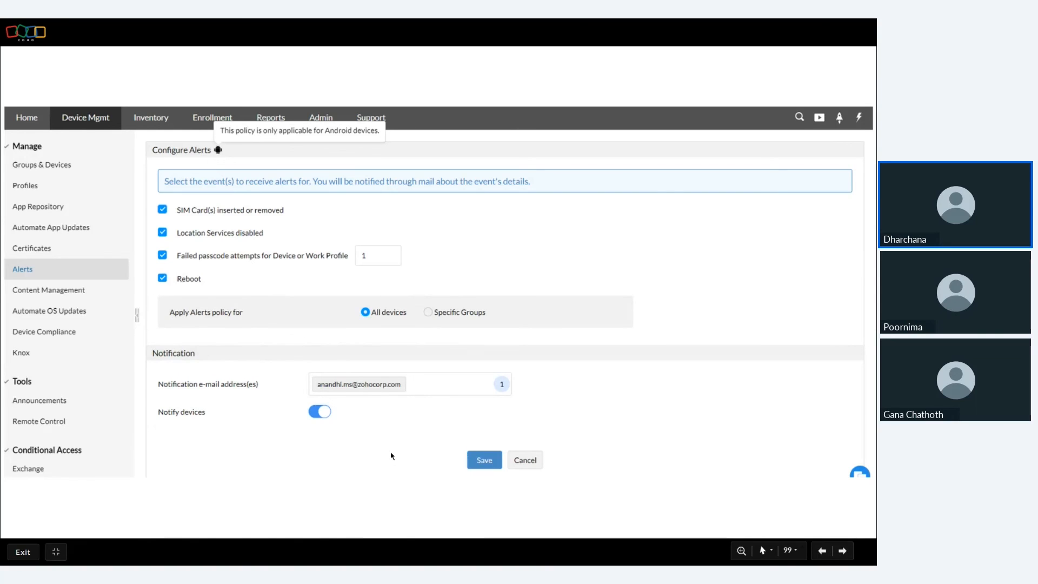
pyautogui.press('Right')
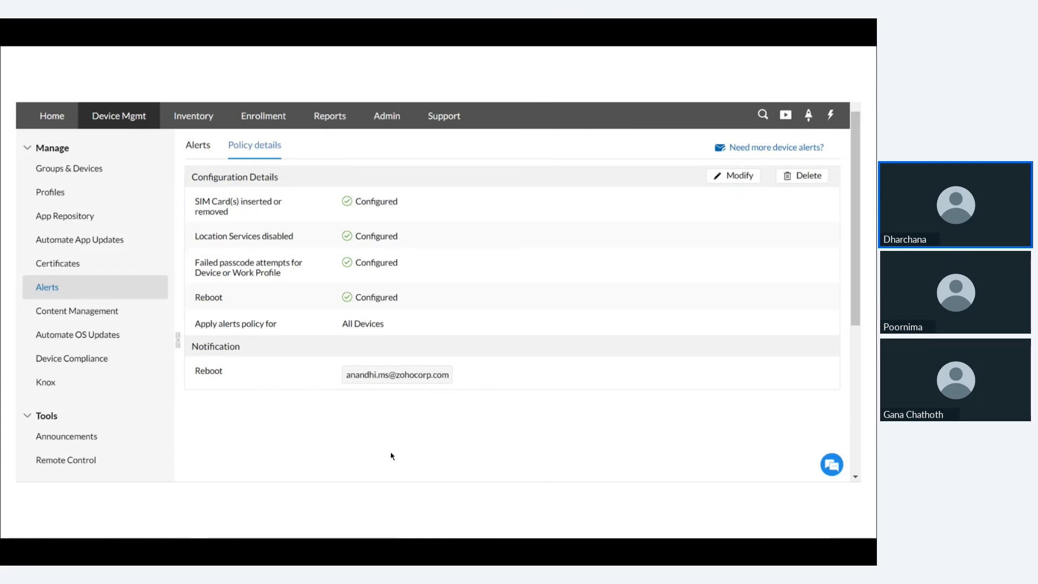
pyautogui.press('Right')
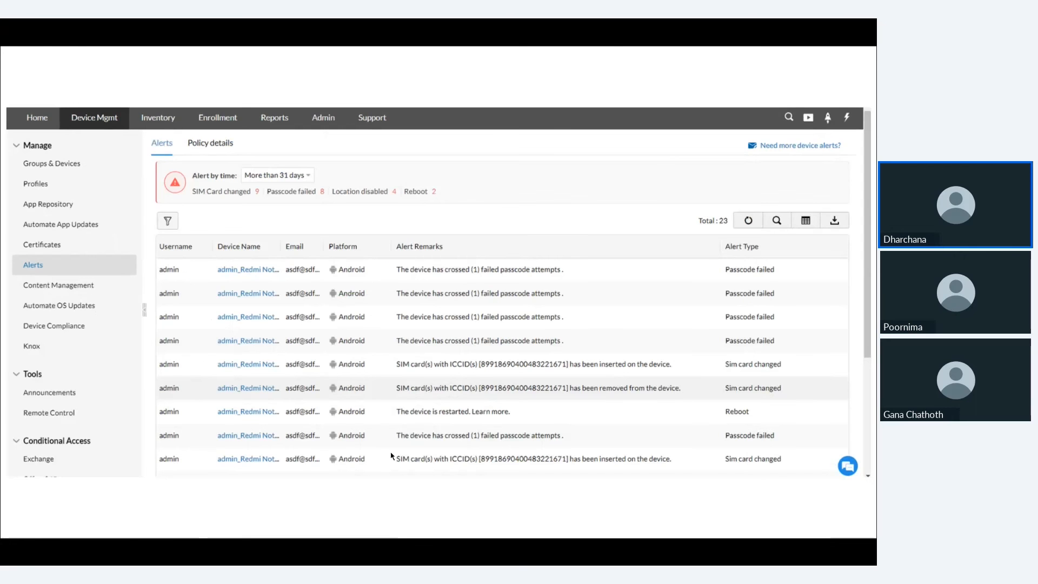
pyautogui.press('Right')
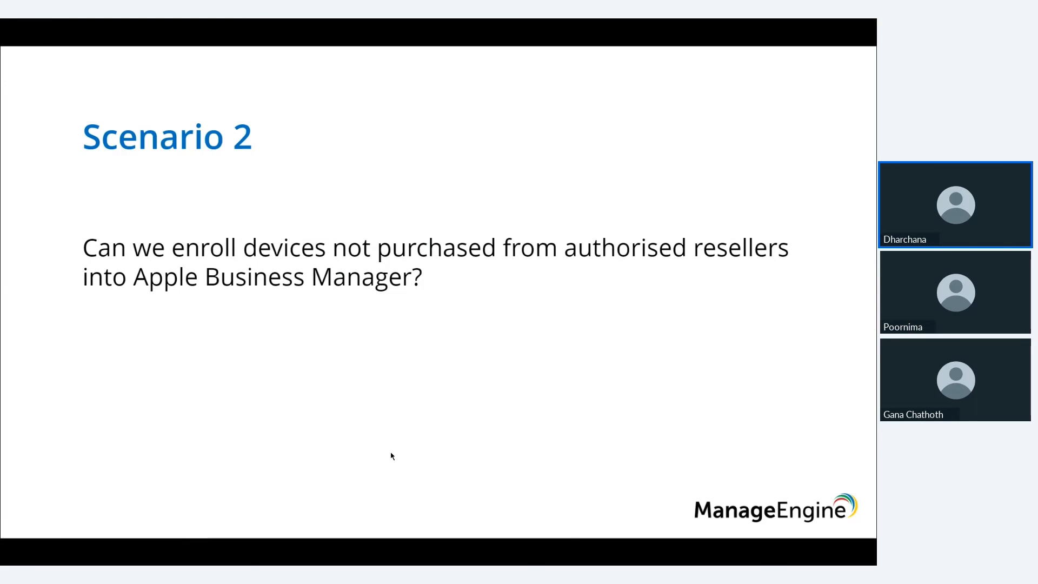
pyautogui.press('Right')
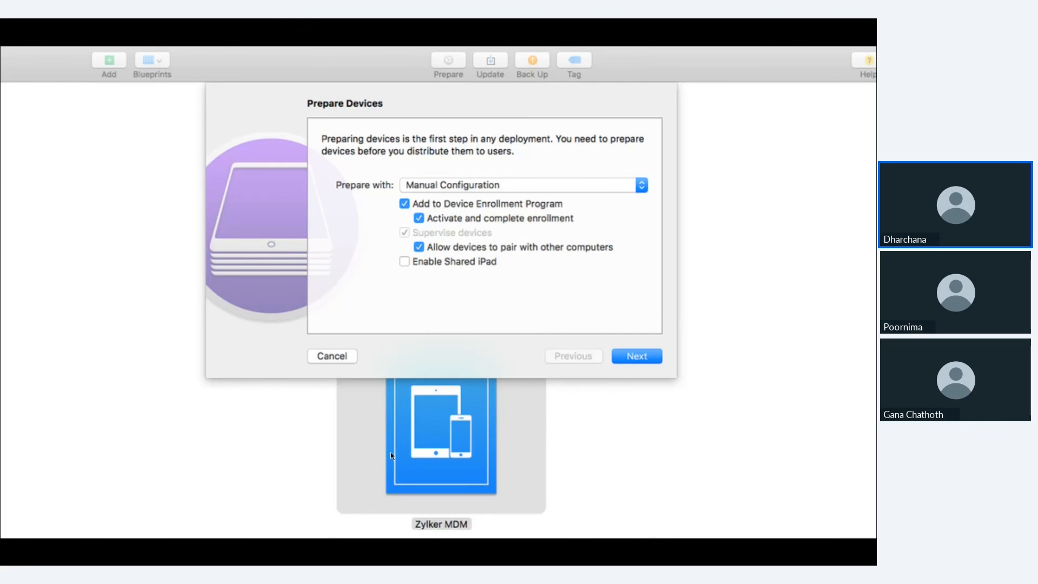
pyautogui.moveTo(315, 427)
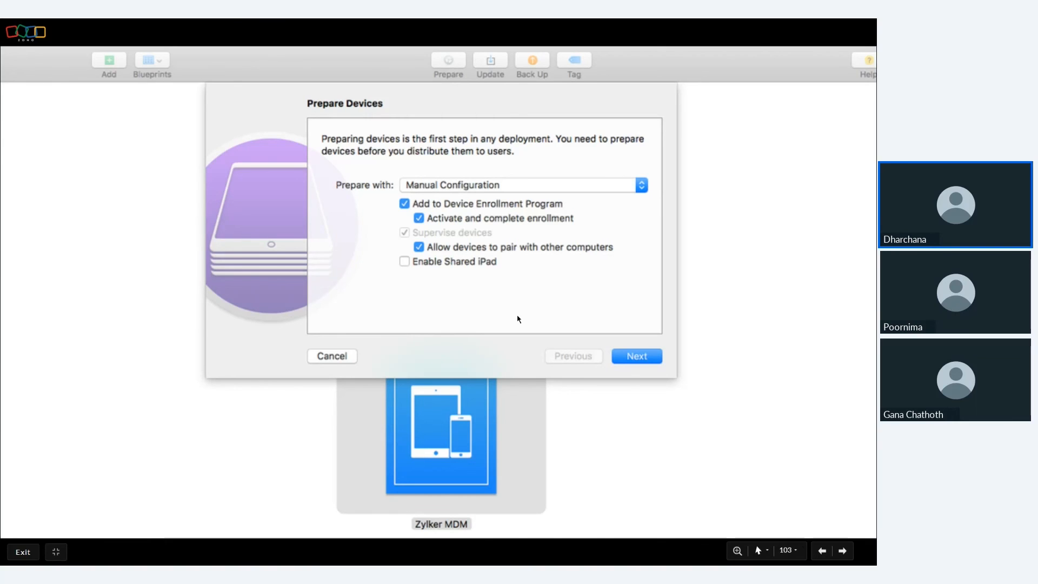
pyautogui.press('Right')
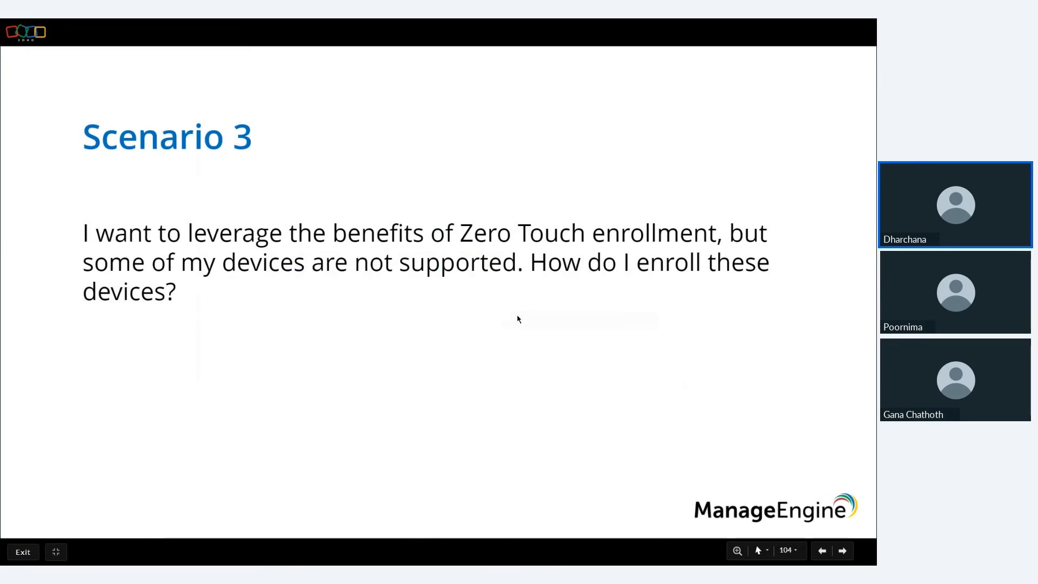